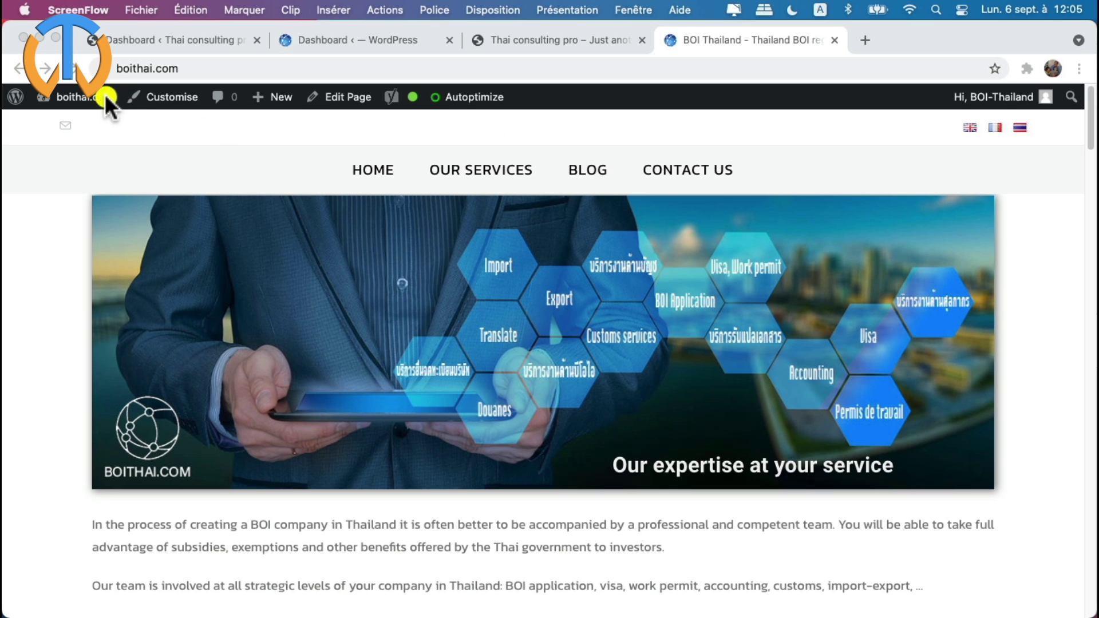
- Look through the English home page of boithai.com down to its investment incentives section
click(81, 73)
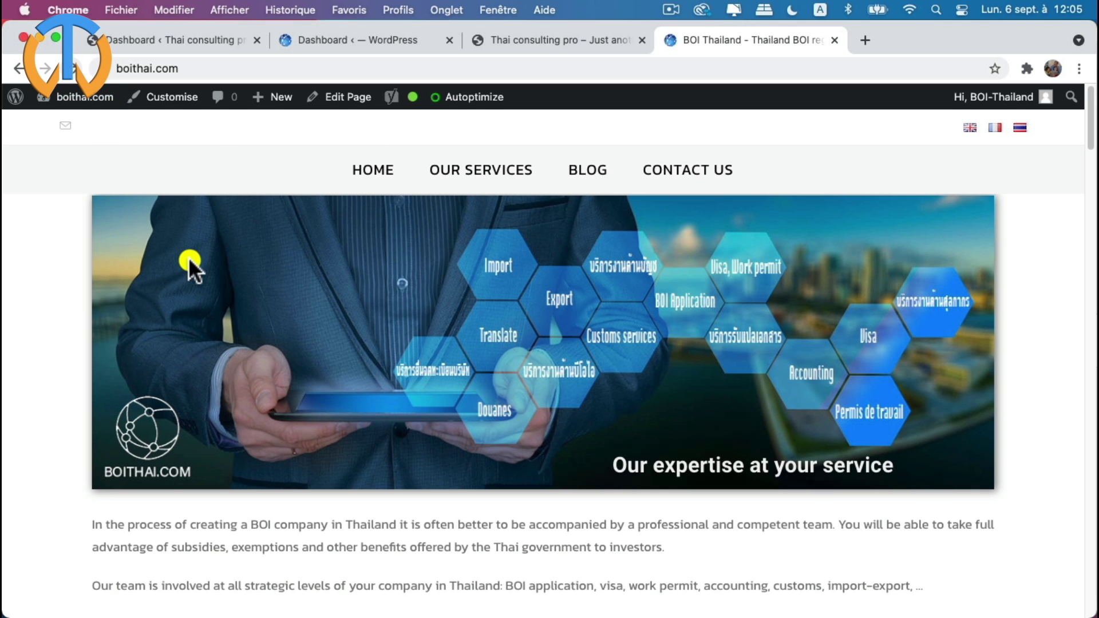
click(72, 68)
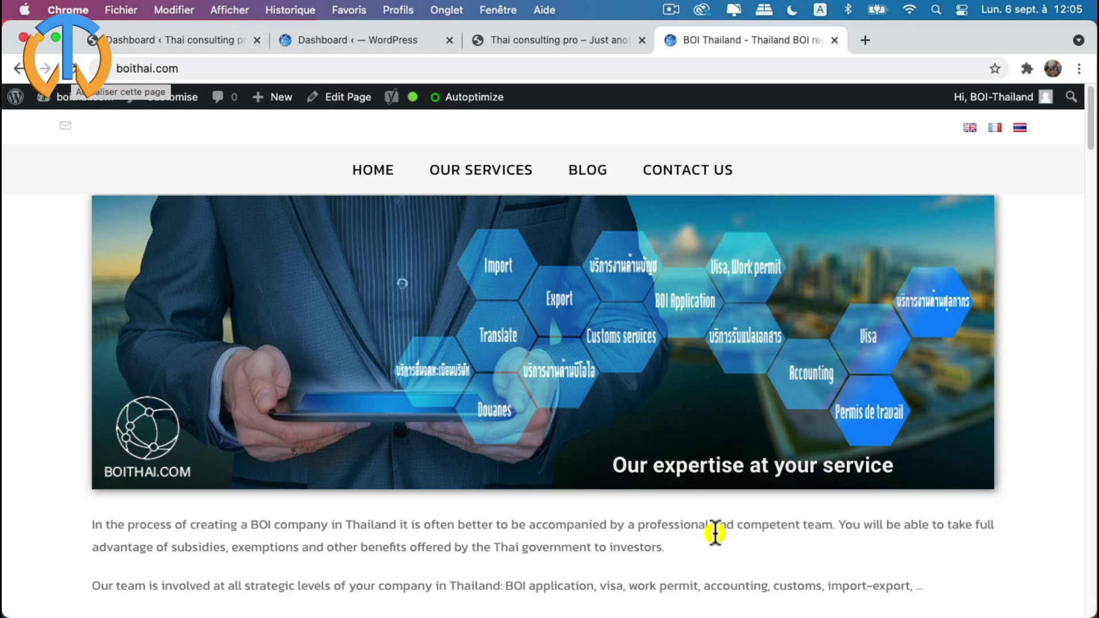
scroll(582, 533, down, 2)
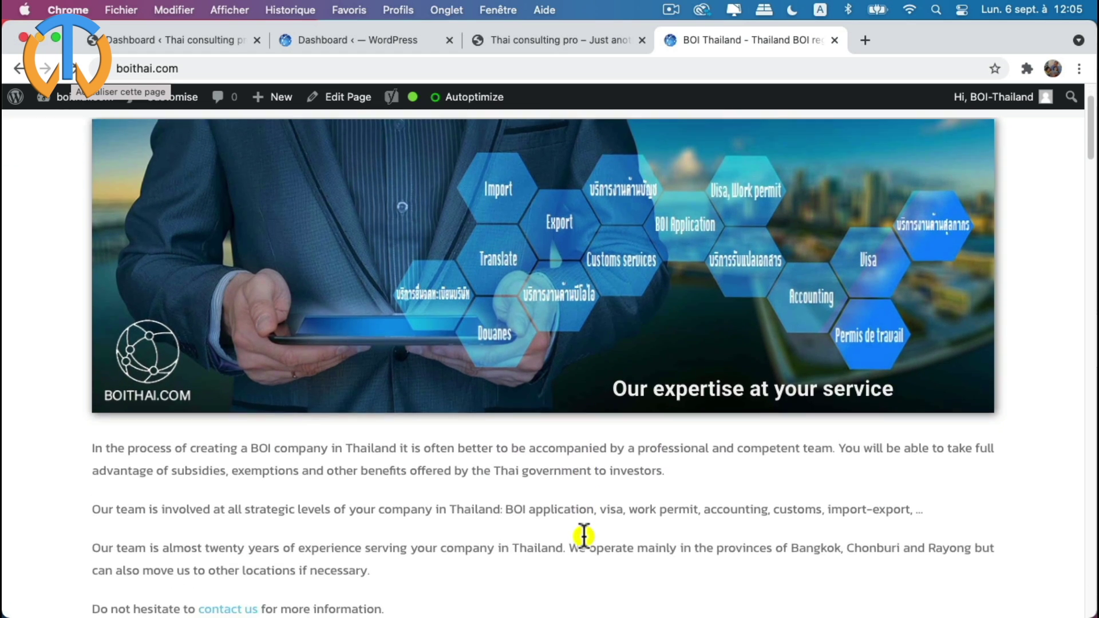
scroll(582, 534, down, 10)
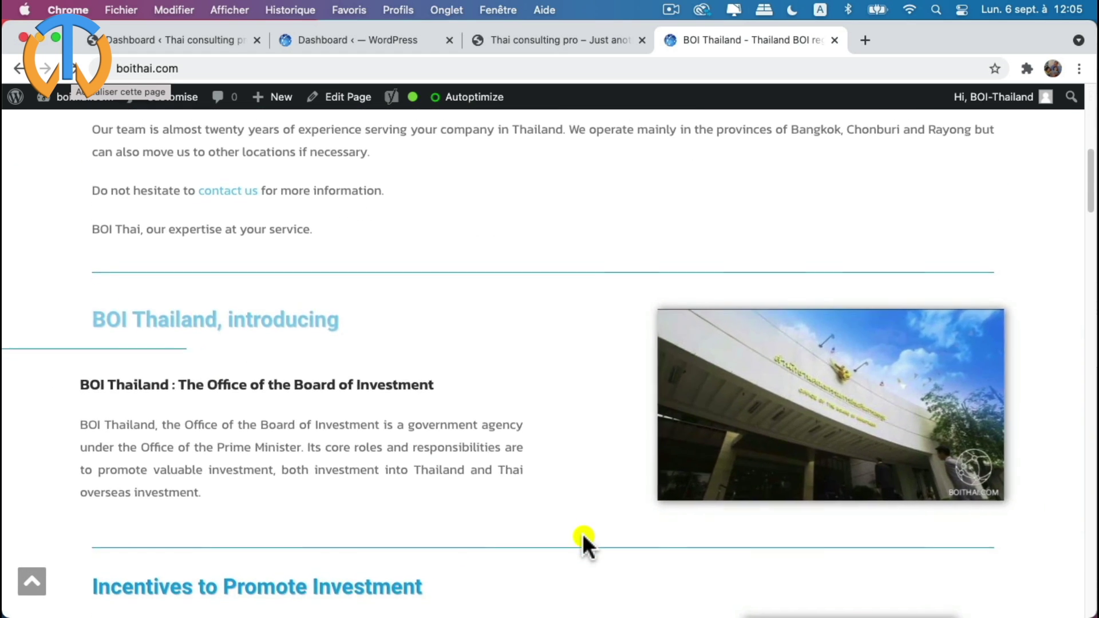
scroll(582, 534, down, 12)
scroll(583, 534, up, 20)
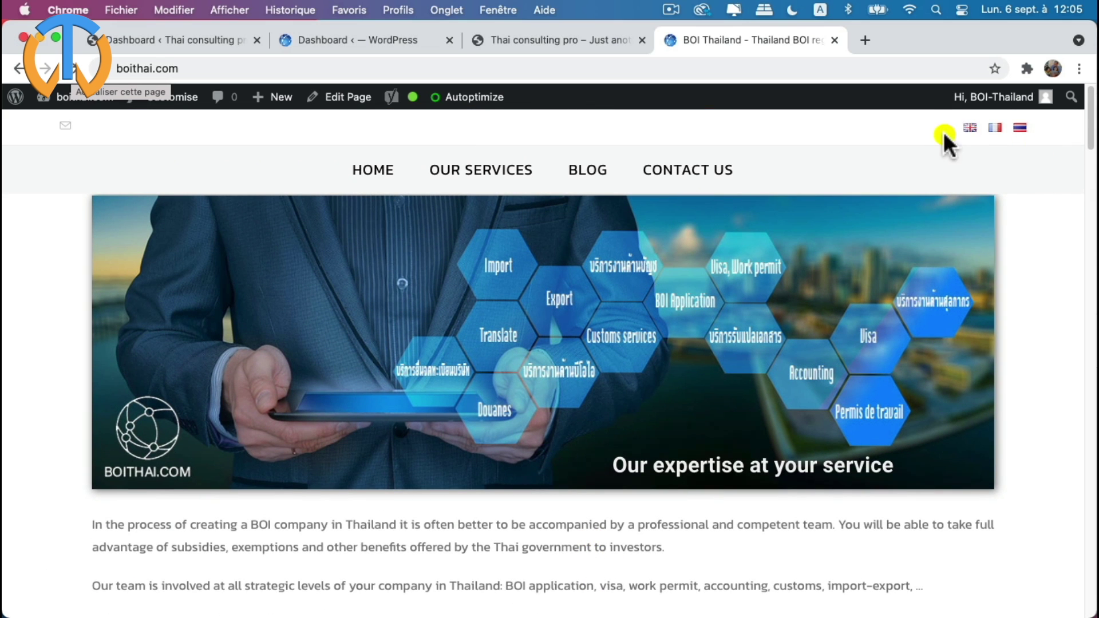
- Switch the boithai.com site to its French version and look through the home page
click(998, 131)
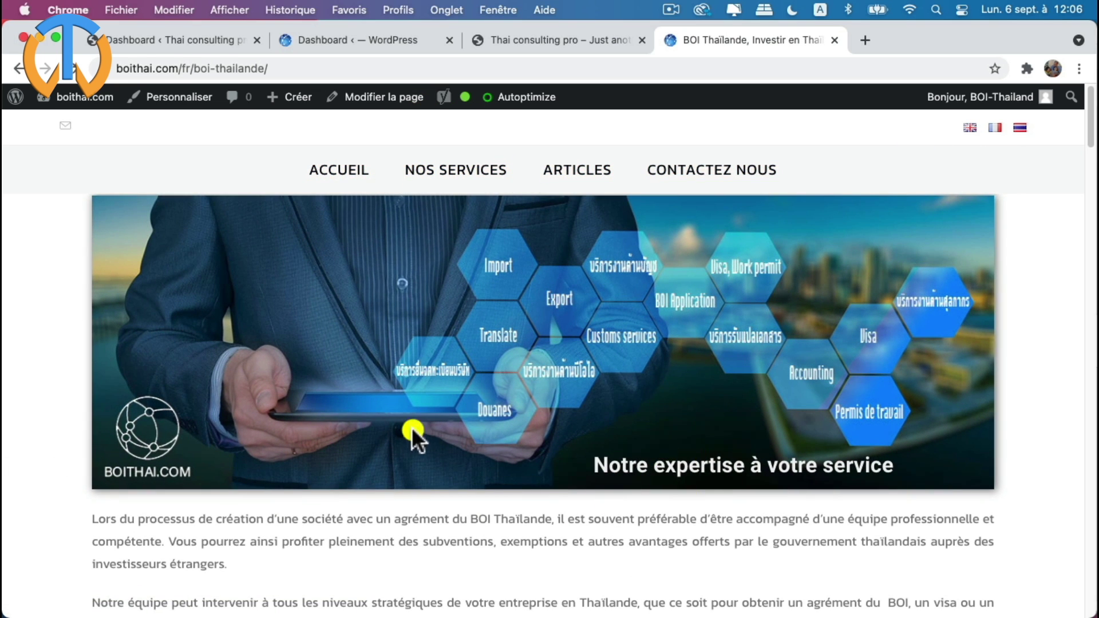
scroll(348, 435, down, 1)
scroll(348, 436, down, 10)
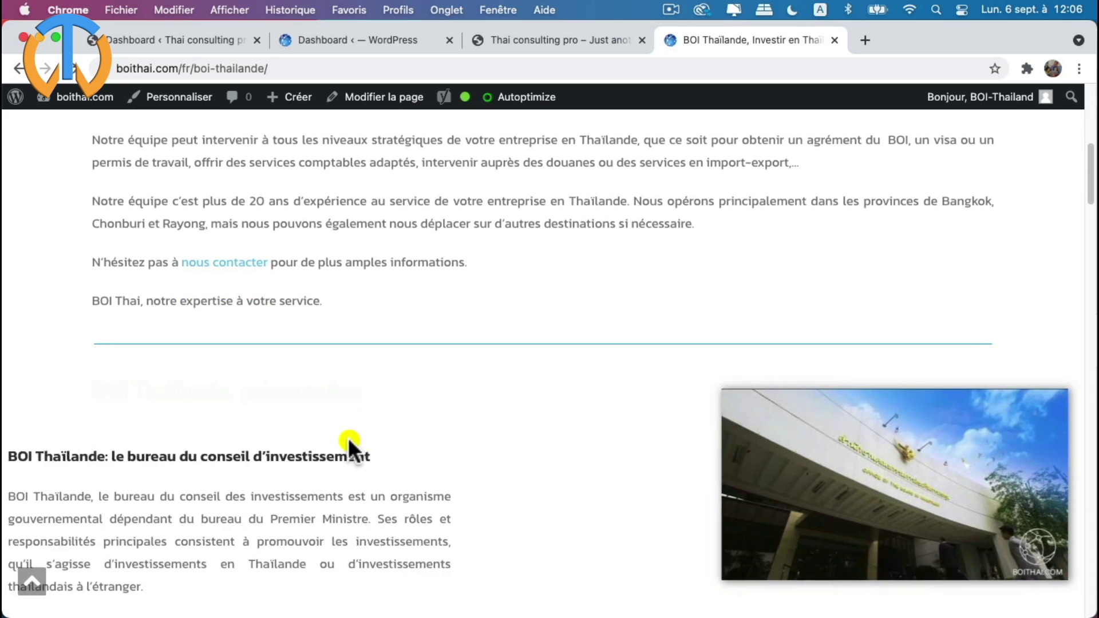
scroll(349, 439, up, 15)
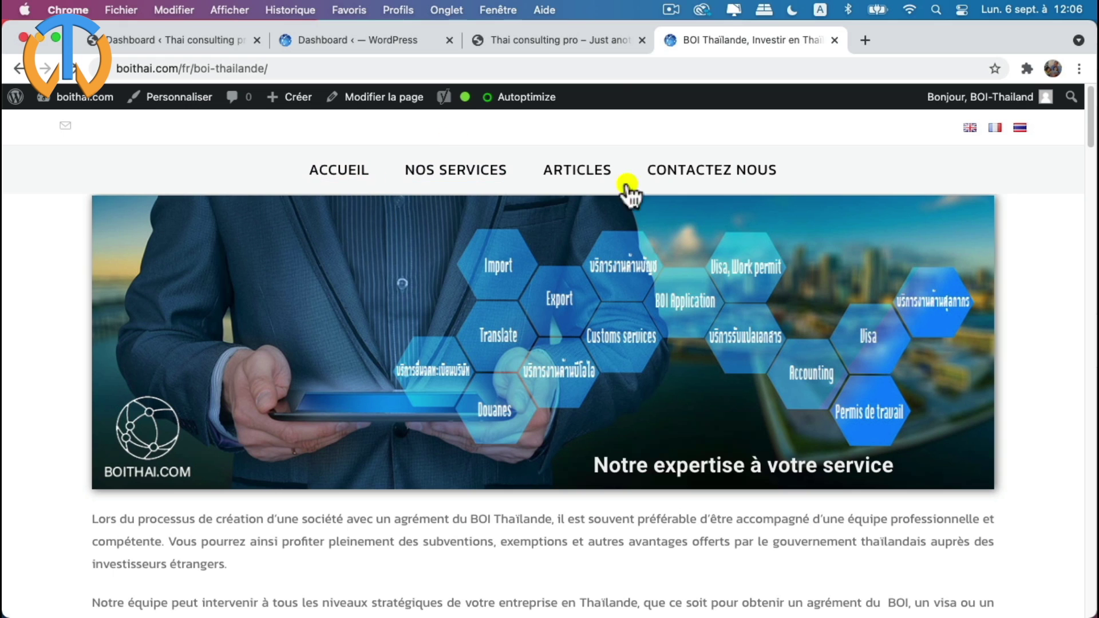
- Compare the thaiconsultingpro.com front page with the boithai.com home page
click(561, 39)
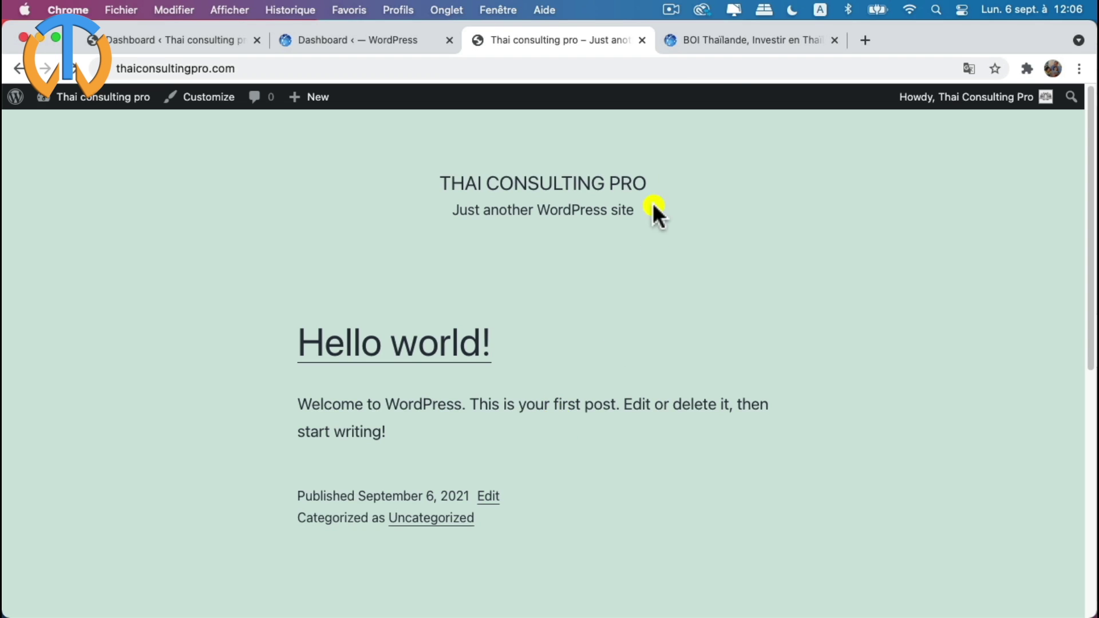
click(748, 51)
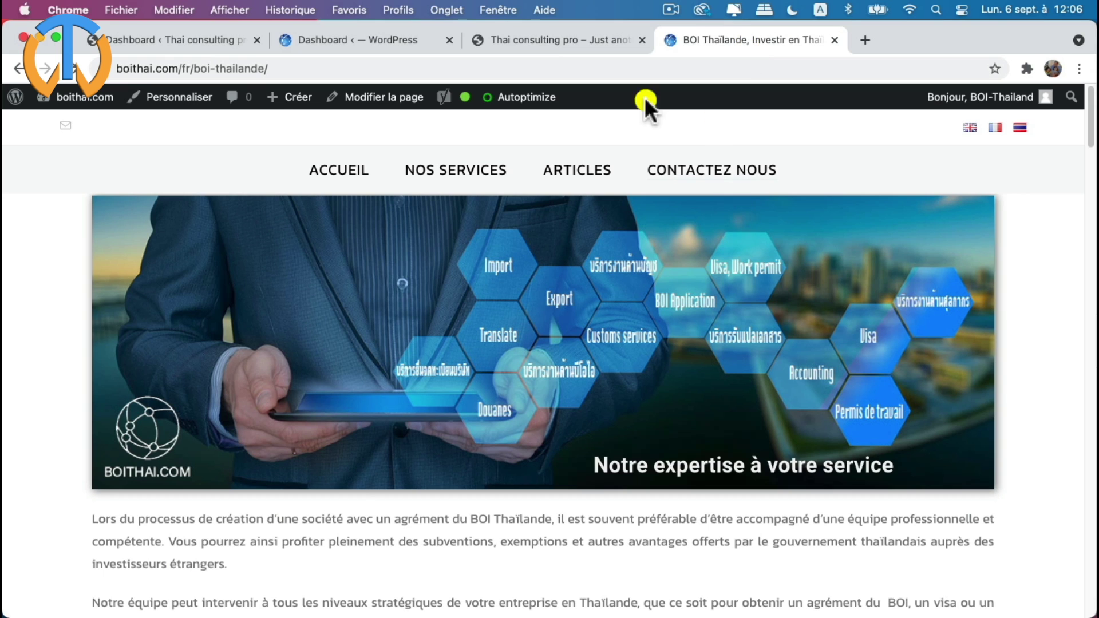
click(559, 43)
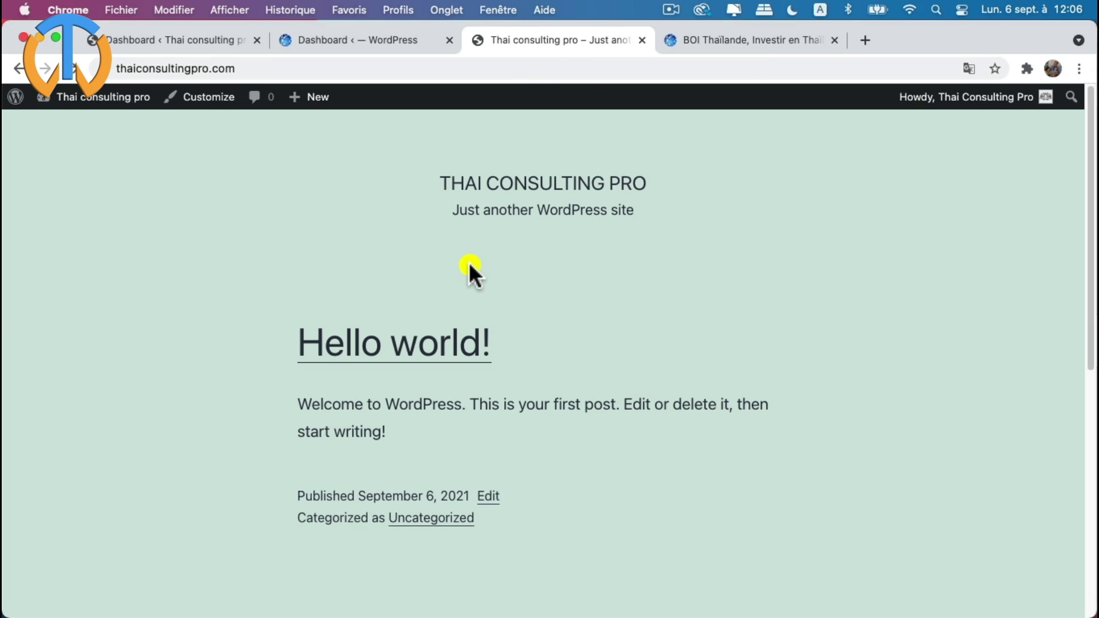
- Compare the WordPress admin dashboards of thaiconsultingpro.com and boithai.com
click(170, 40)
mouse_move(114, 103)
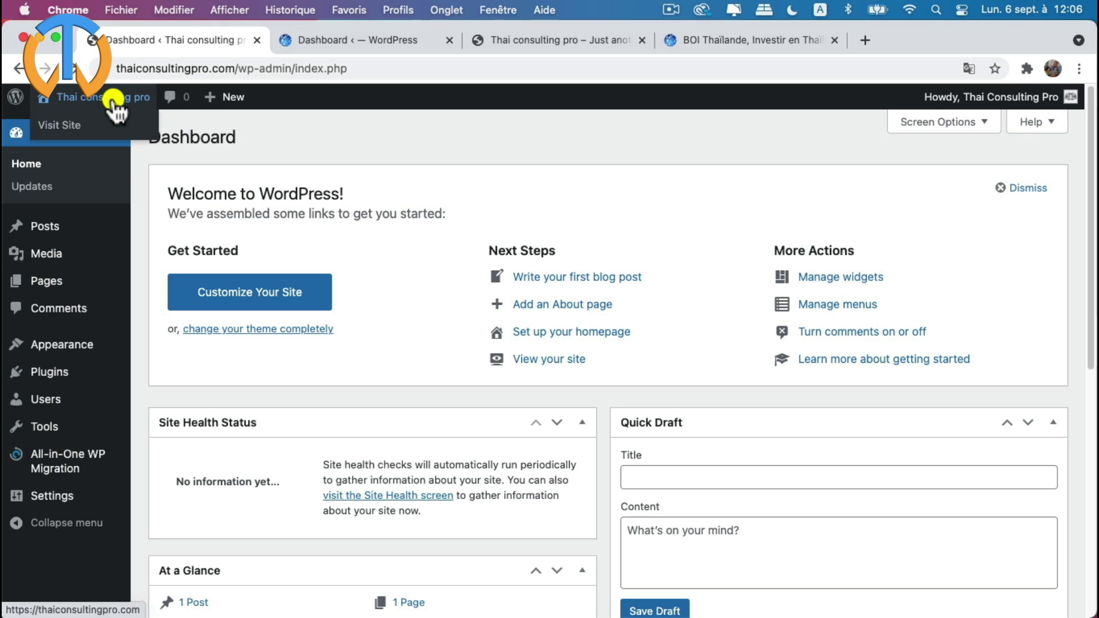
click(353, 36)
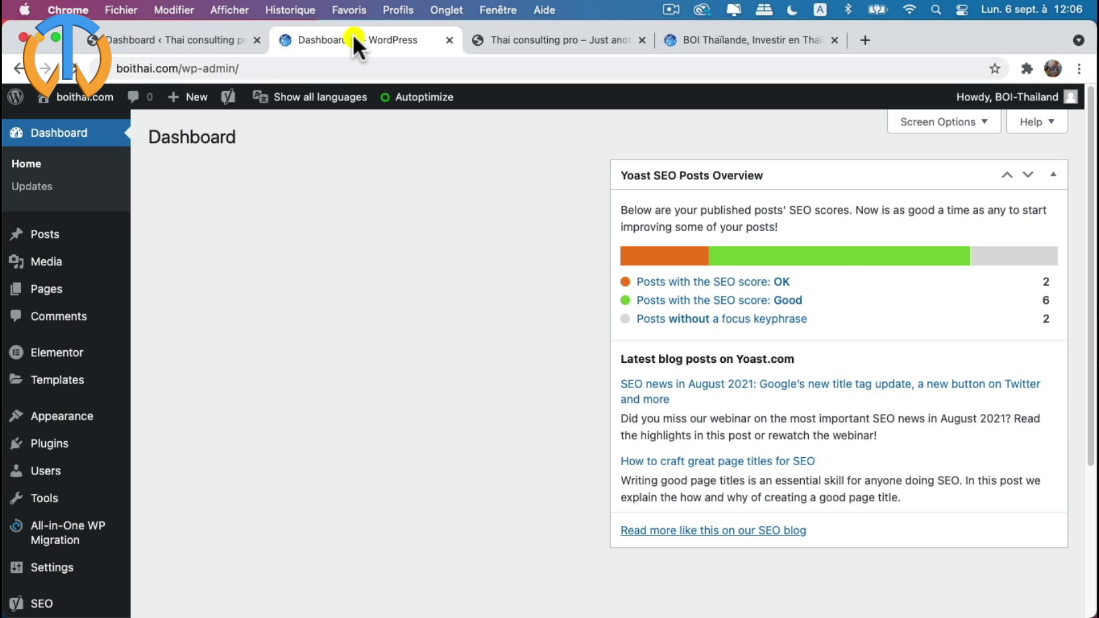
mouse_move(78, 102)
click(142, 42)
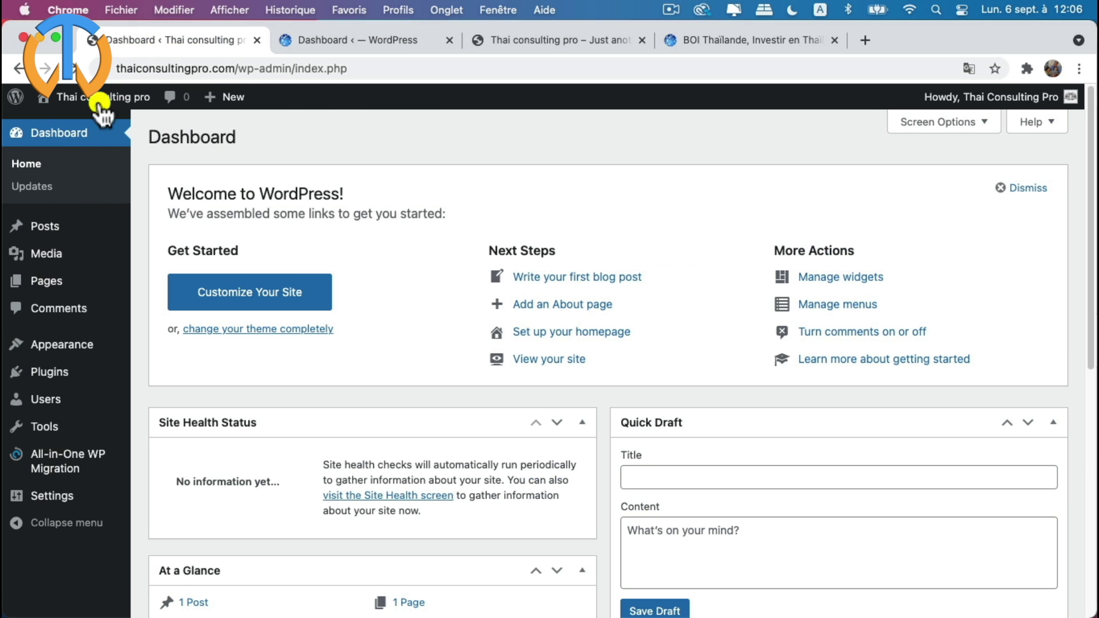
click(325, 39)
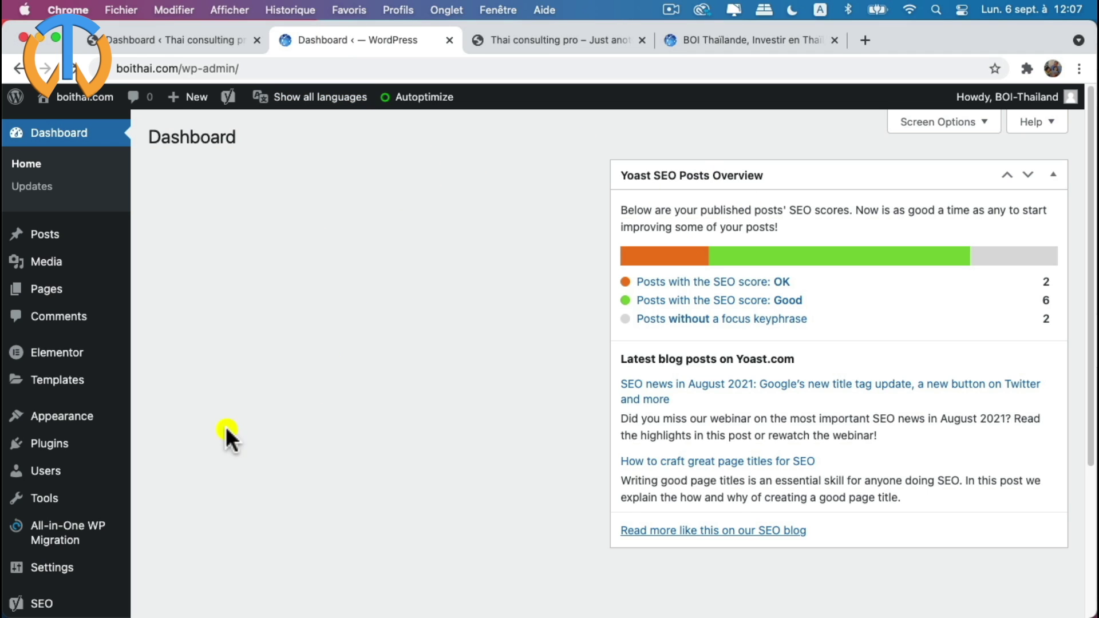
- Hide all the boxes on the thaiconsultingpro.com dashboard, from Site Health Status to Welcome
click(171, 37)
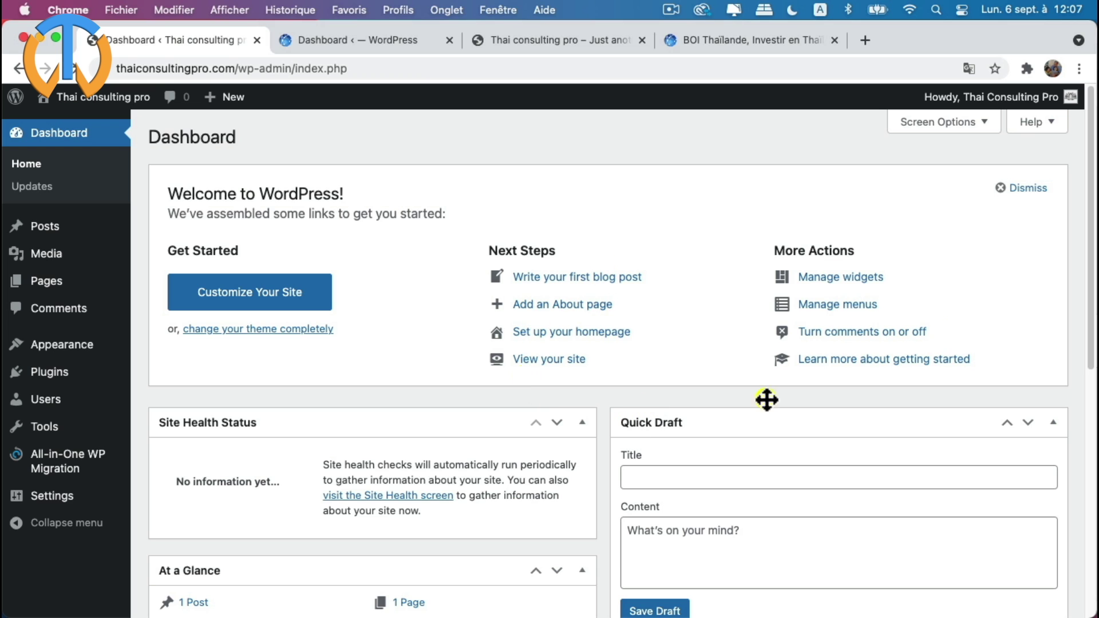
click(956, 122)
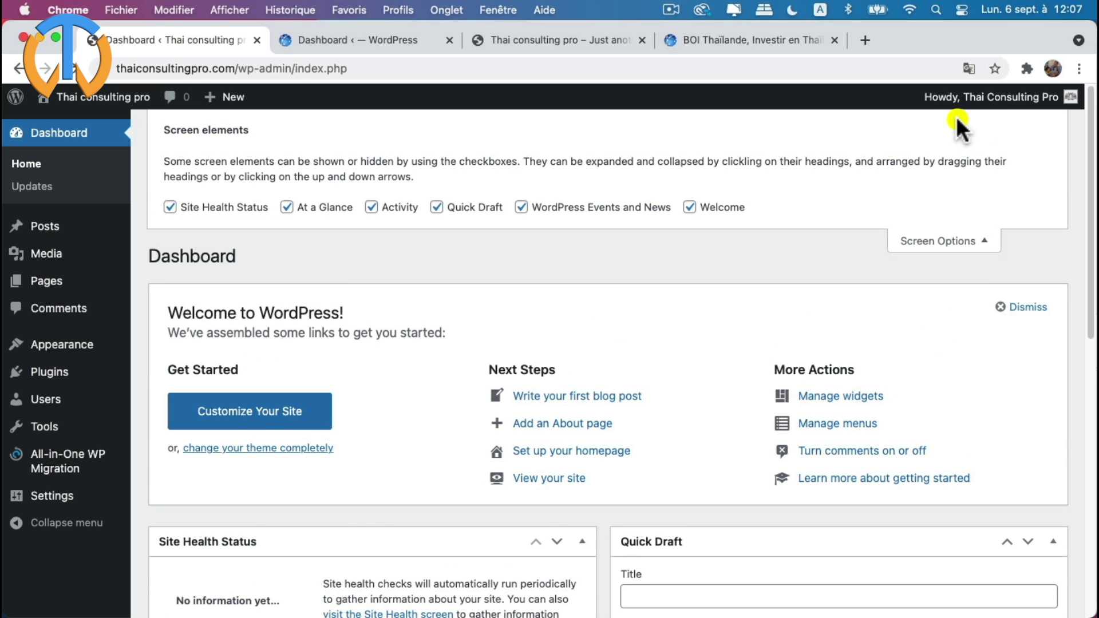
click(186, 208)
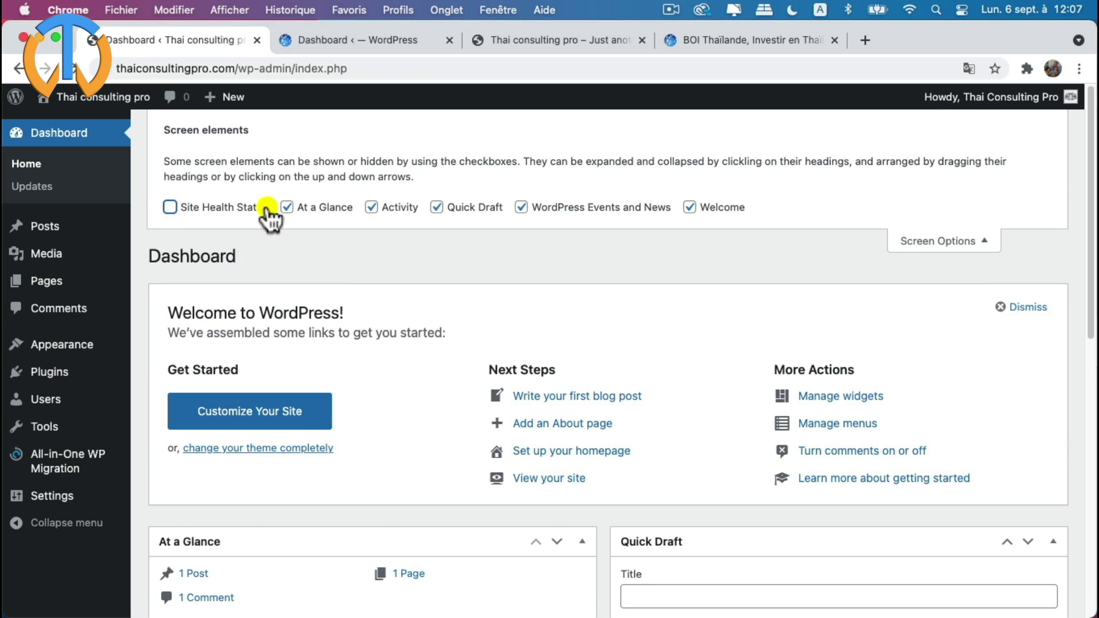
click(291, 208)
click(371, 207)
click(436, 208)
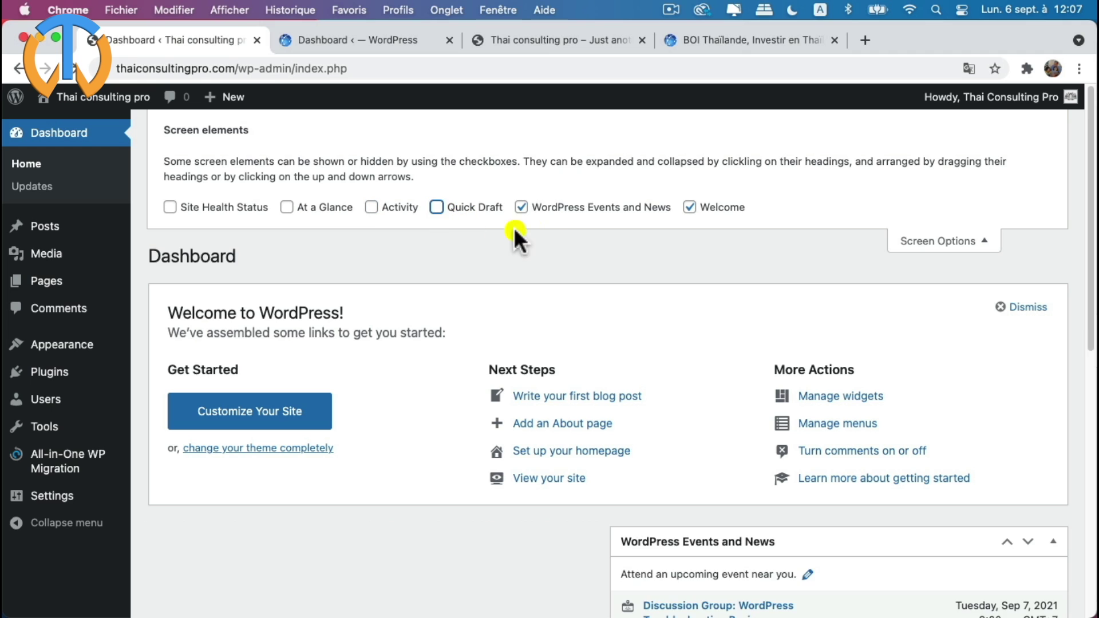
click(521, 207)
click(690, 208)
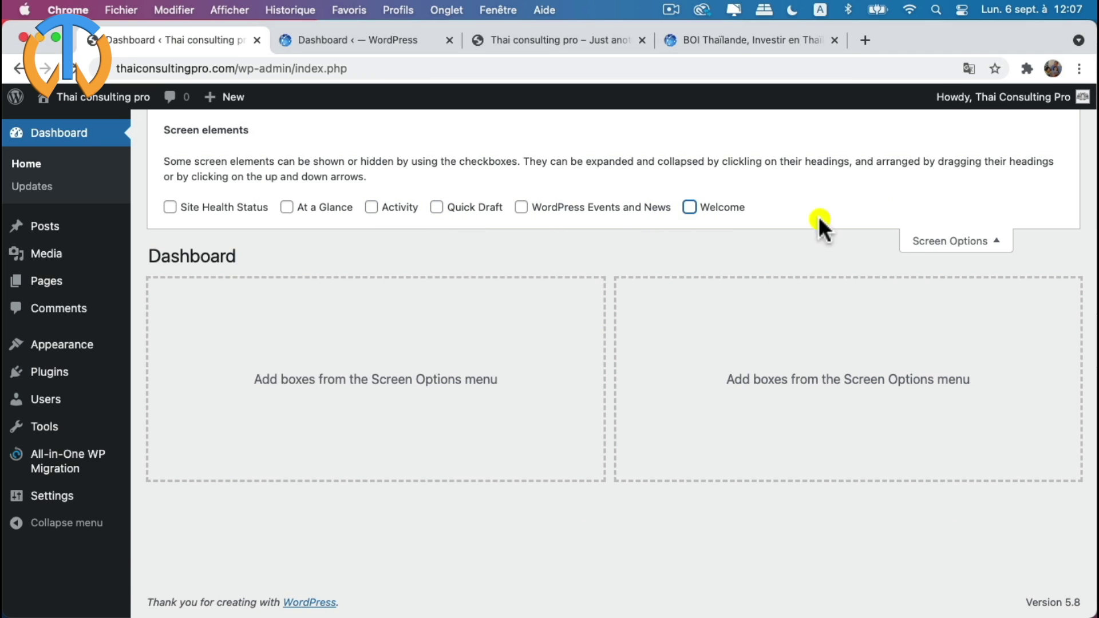
click(949, 241)
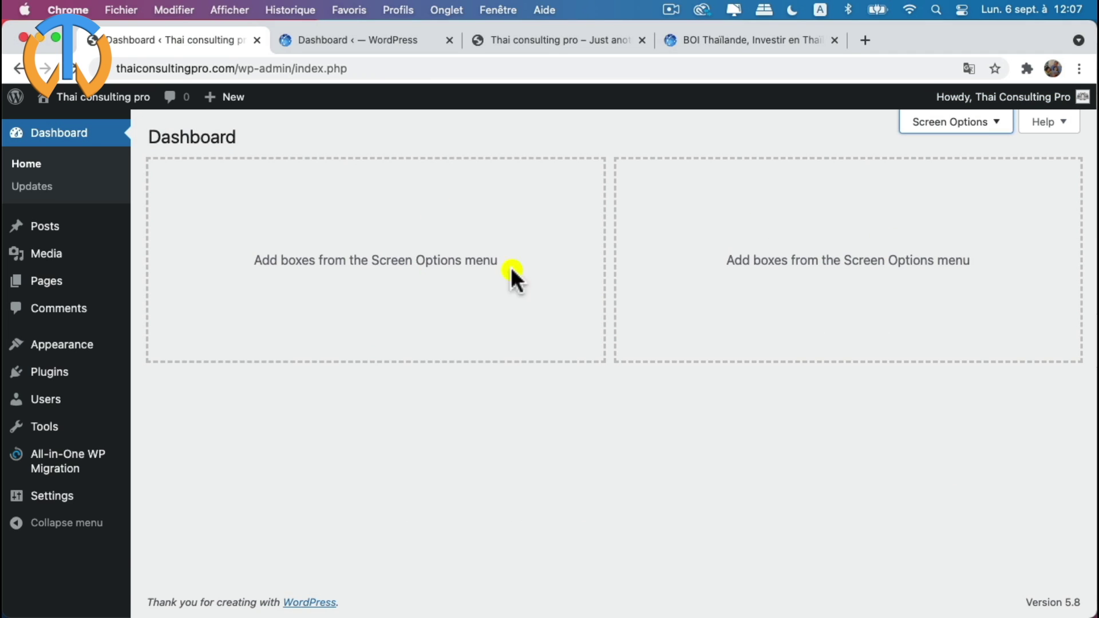
- Review the list of installed plugins in the boithai.com WordPress admin
click(352, 33)
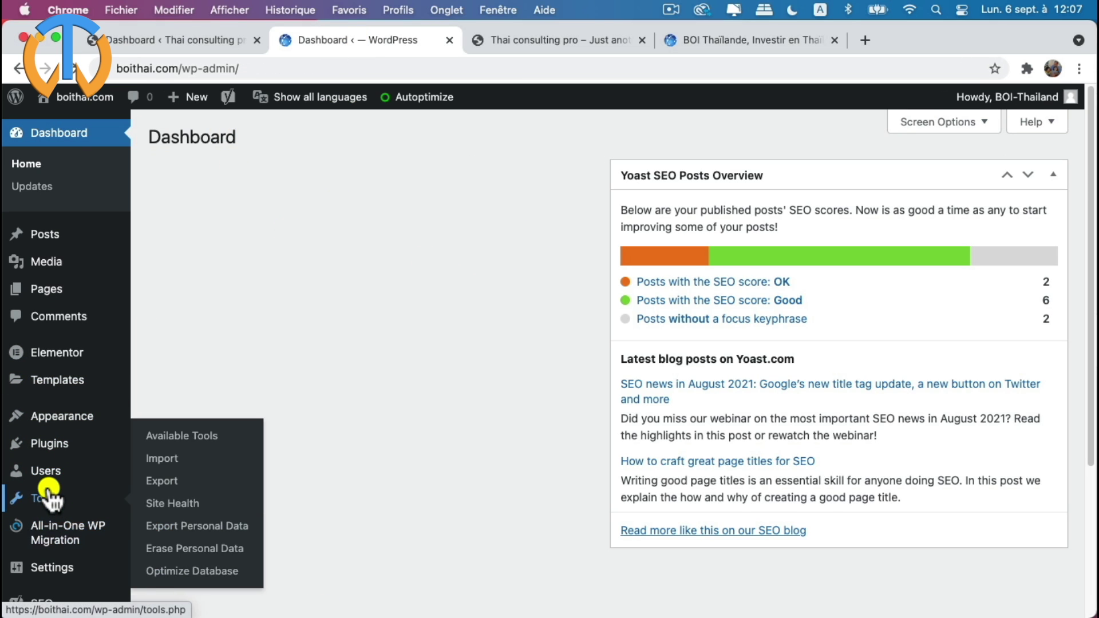
mouse_move(60, 440)
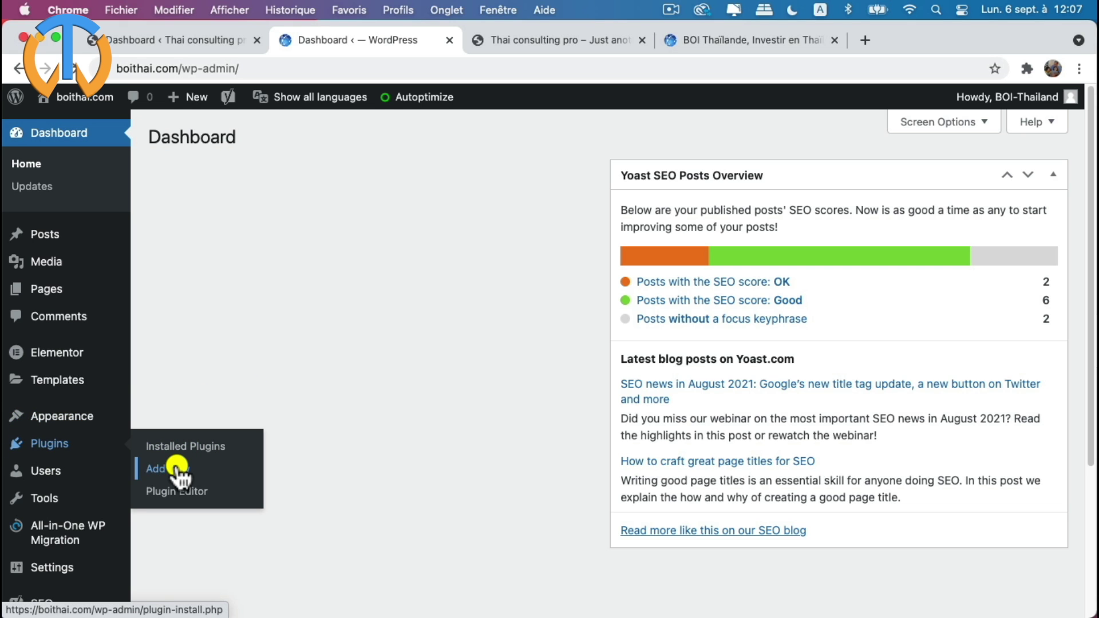
click(181, 447)
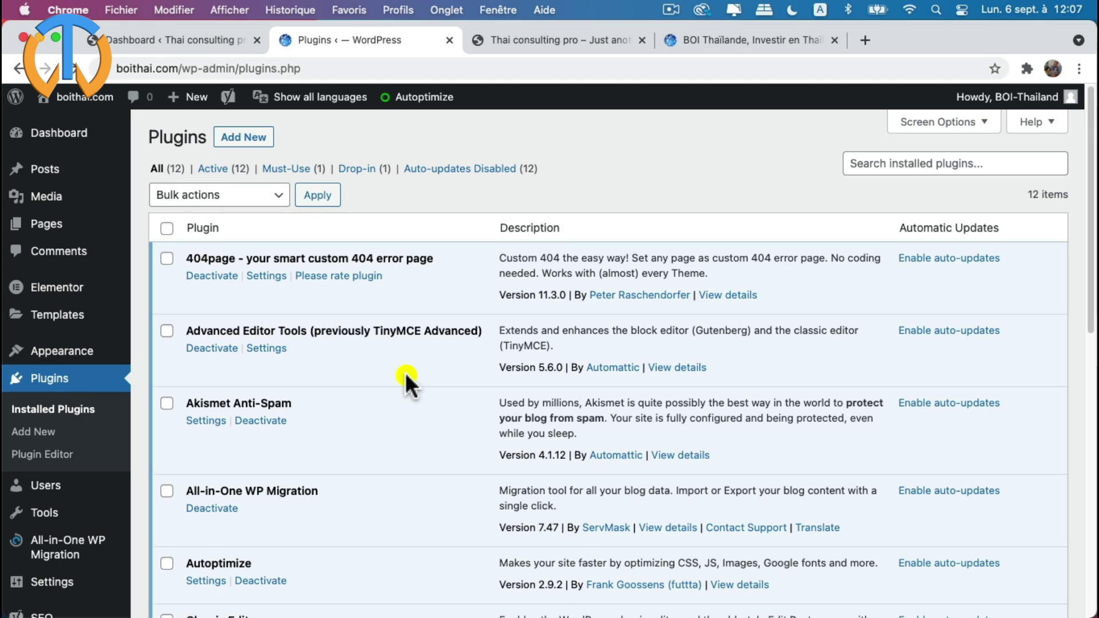
scroll(406, 379, down, 10)
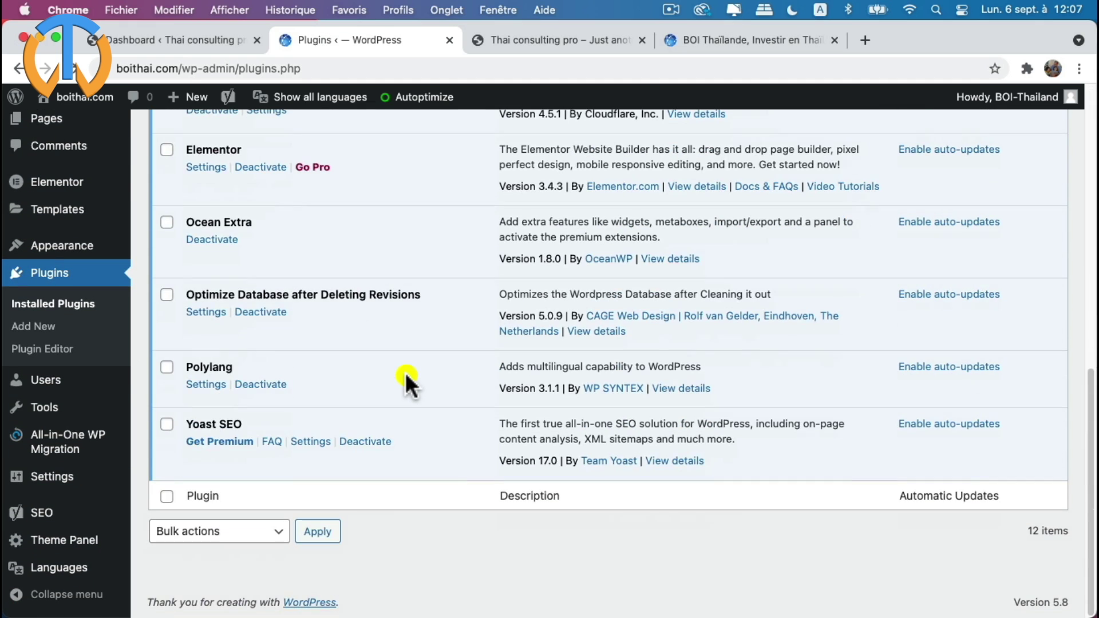
scroll(406, 372, up, 10)
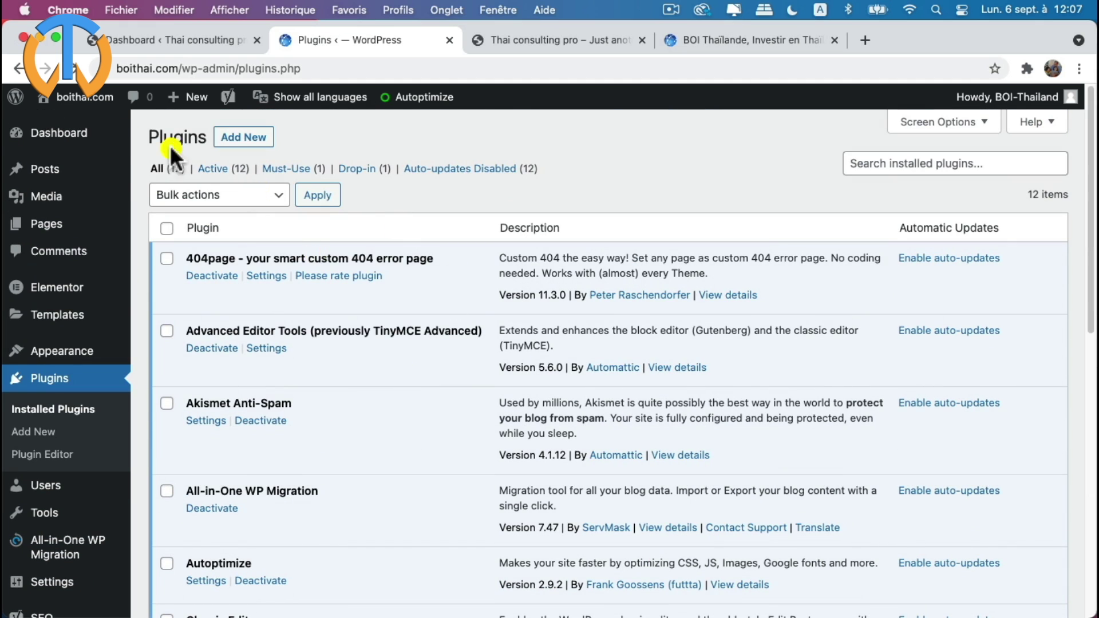
- Show the installed plugins in the thaiconsultingpro.com WordPress admin
click(166, 40)
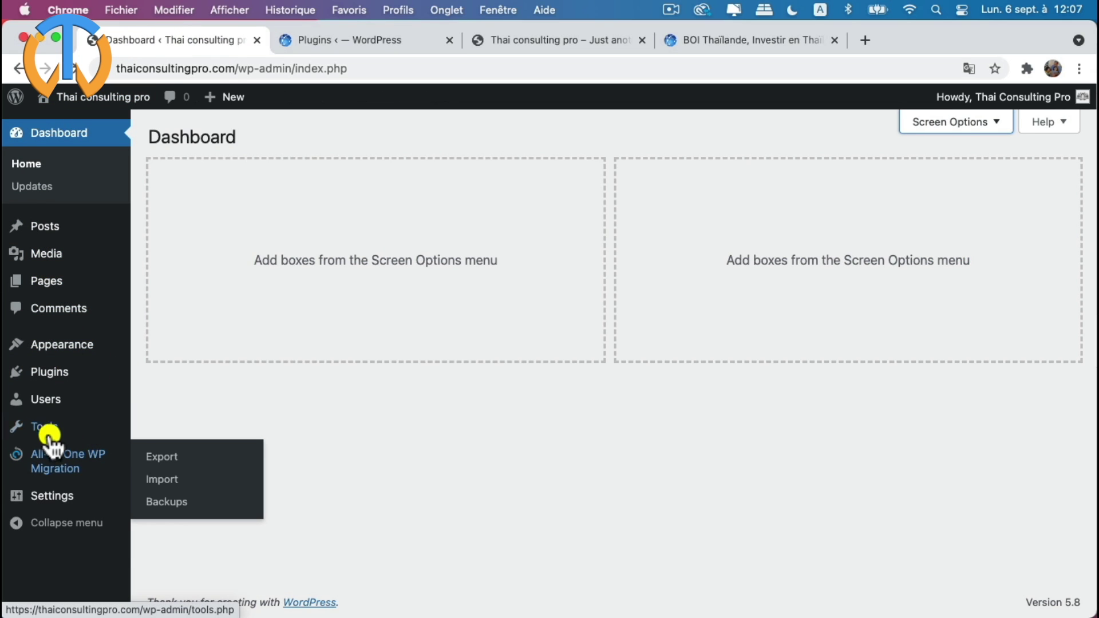
mouse_move(49, 427)
mouse_move(103, 375)
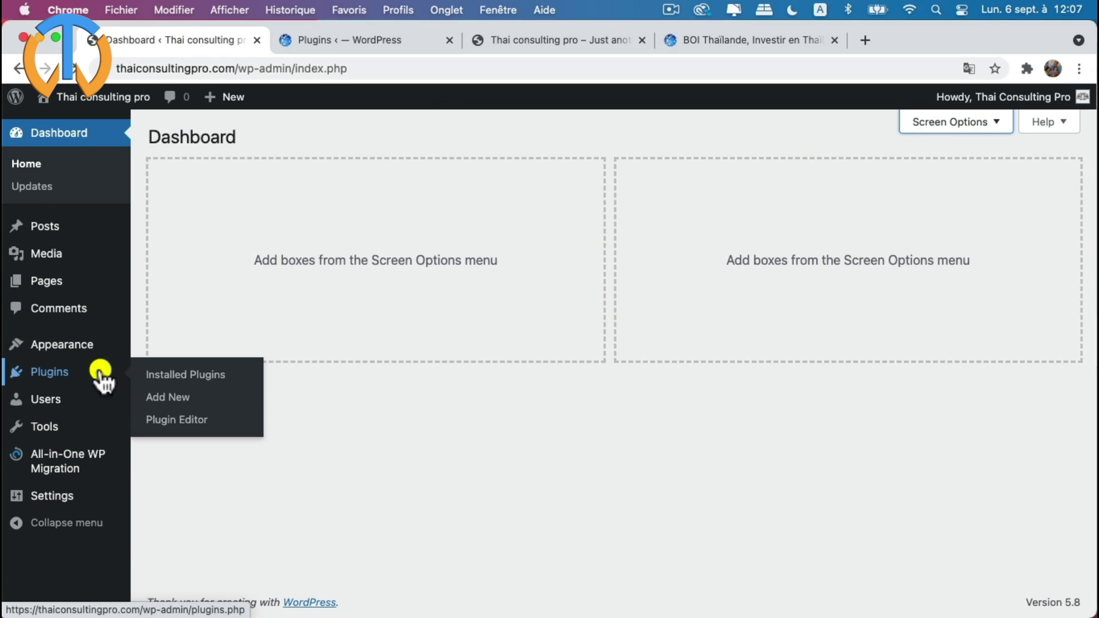
click(188, 375)
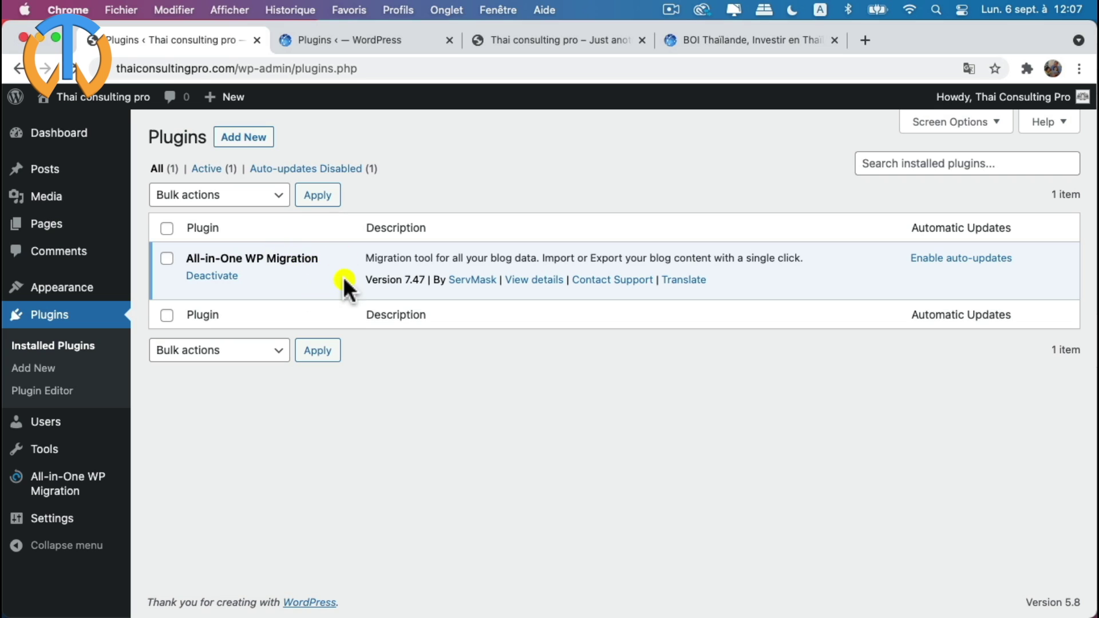
- Search the plugin directory for "all in one" from thaiconsultingpro.com and return to its installed plugins
click(252, 141)
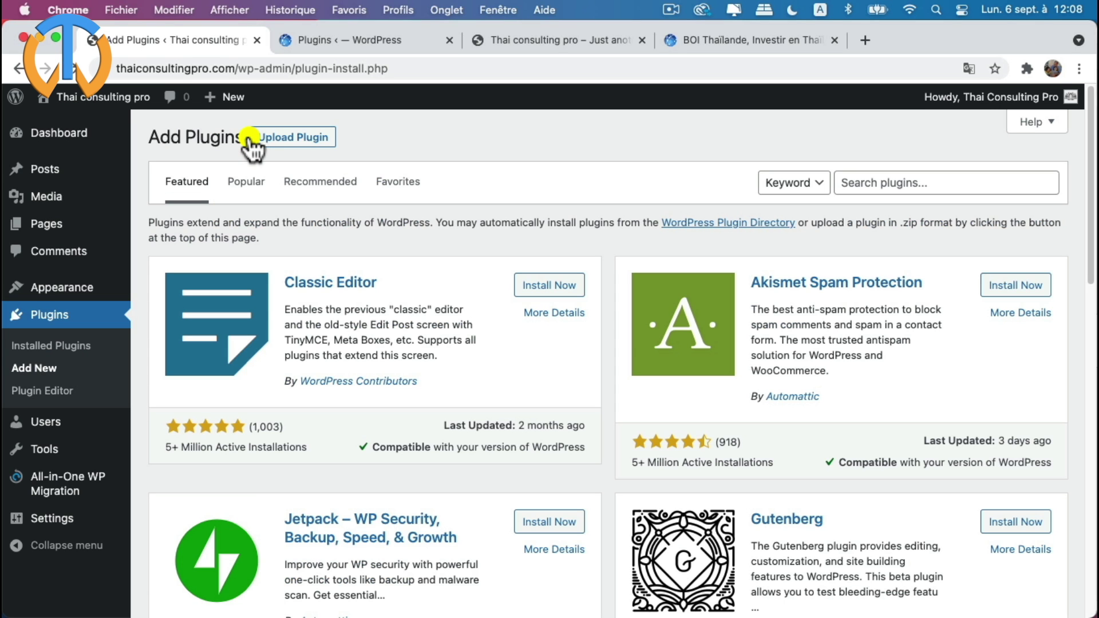
click(862, 183)
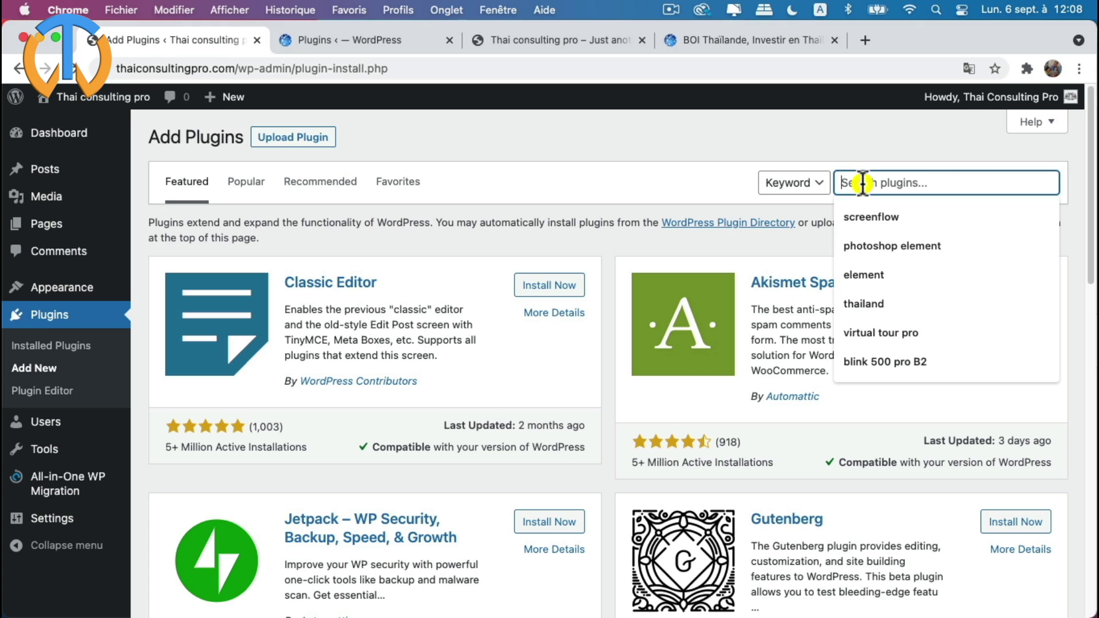
text(all on)
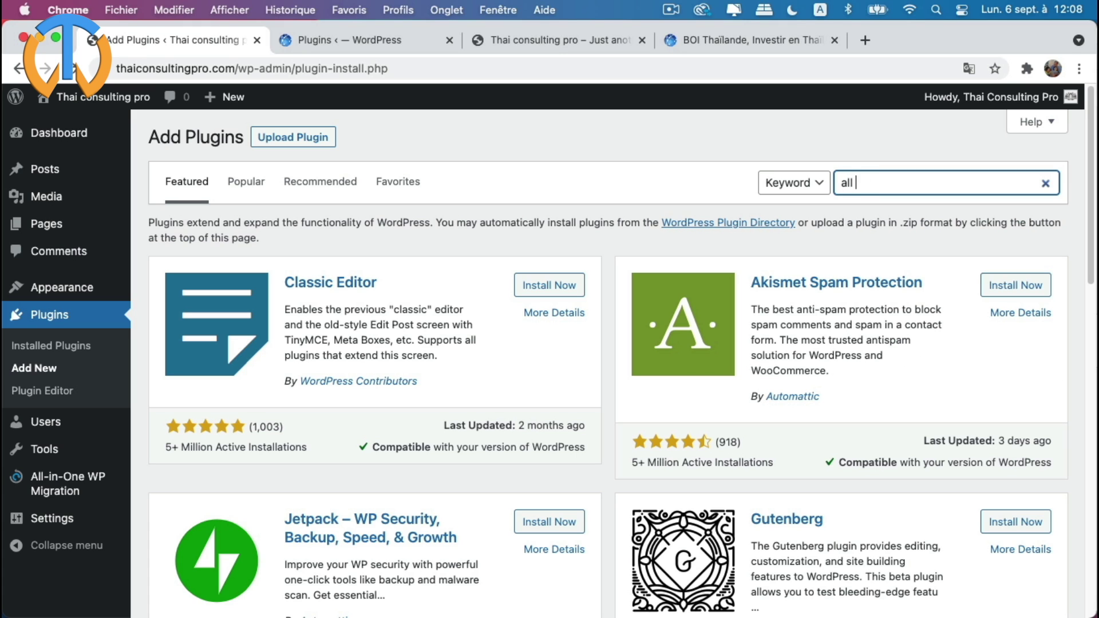
text(ne)
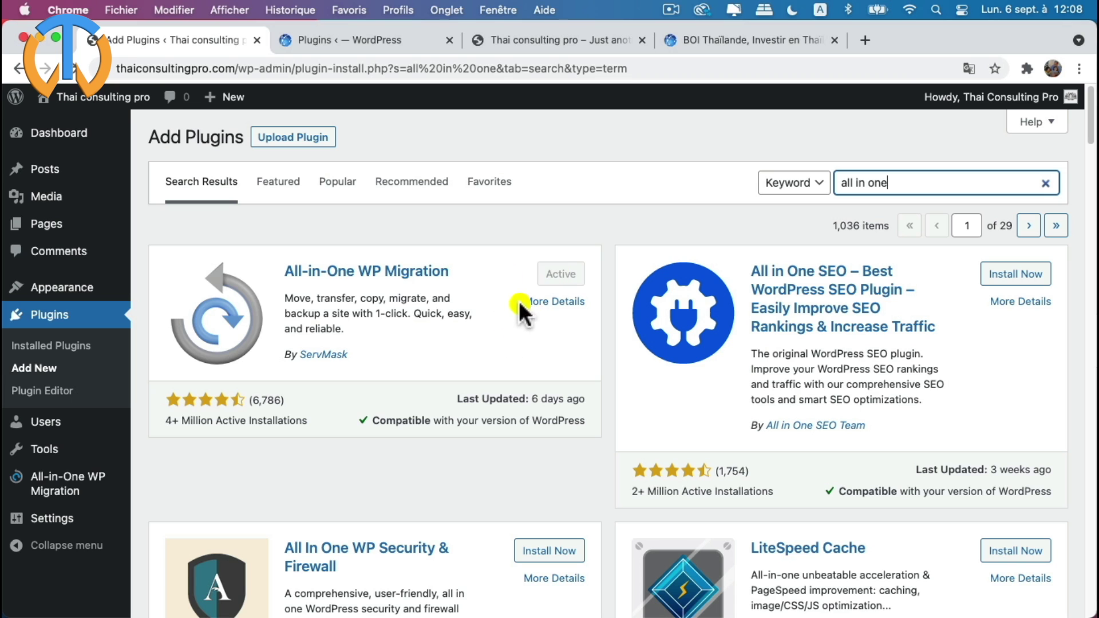
click(57, 347)
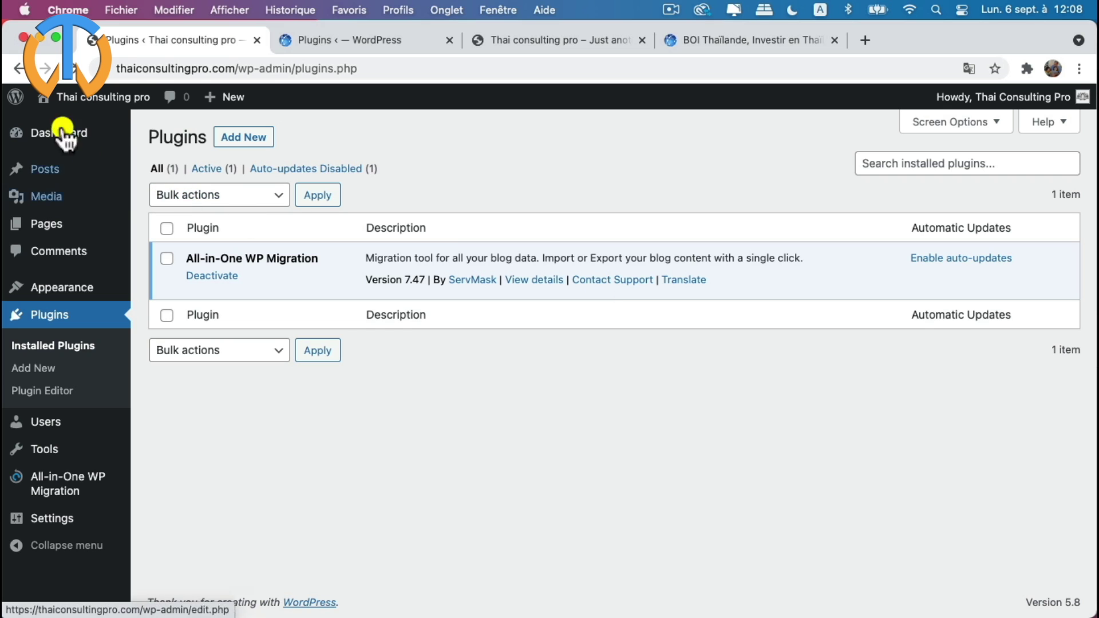
mouse_move(100, 103)
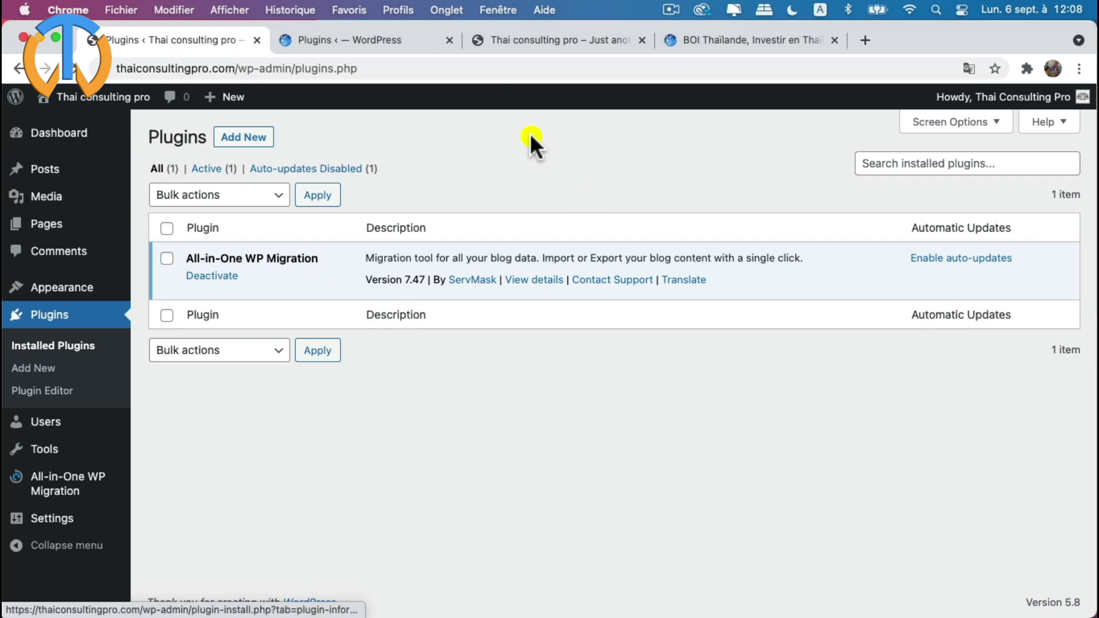
- Look over the installed plugins in the boithai.com WordPress admin and open its dashboard
click(386, 40)
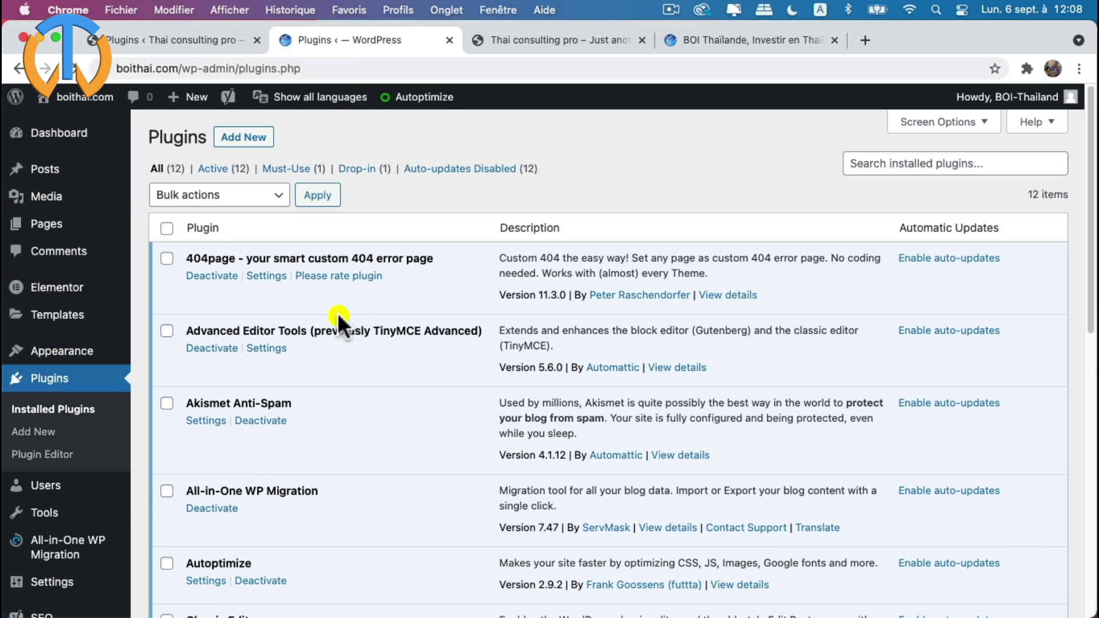
scroll(348, 345, down, 3)
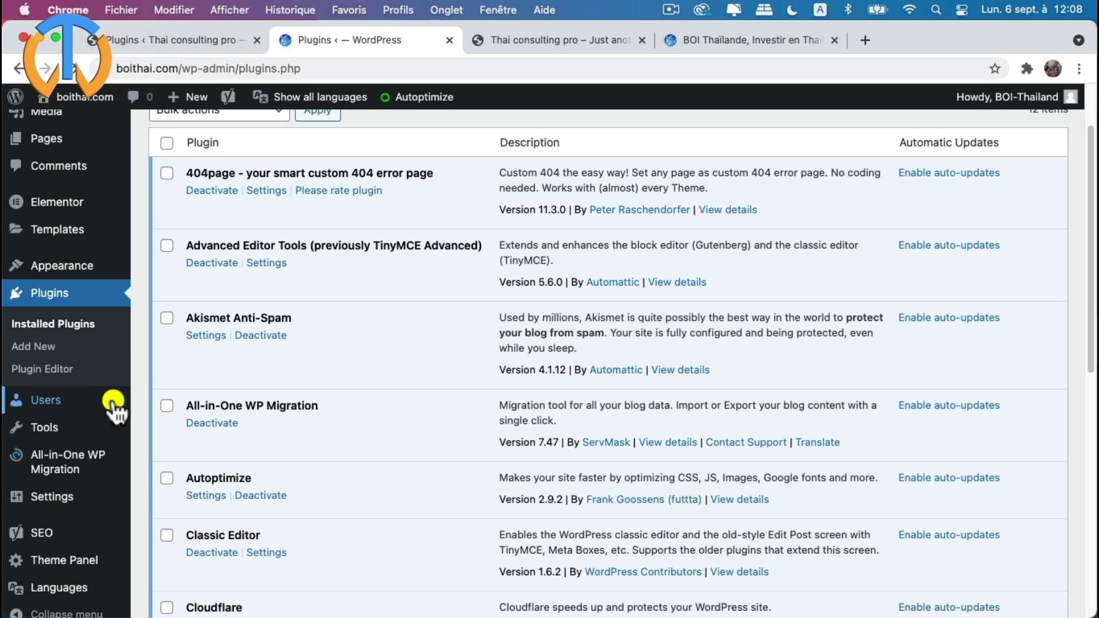
mouse_move(70, 463)
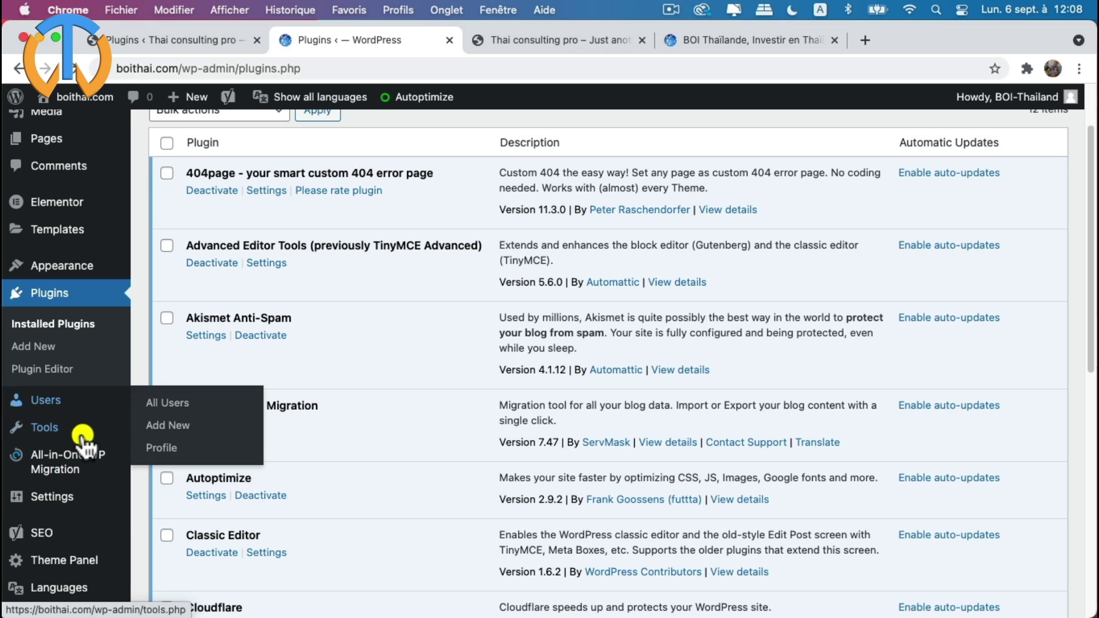
scroll(61, 243, up, 3)
click(57, 136)
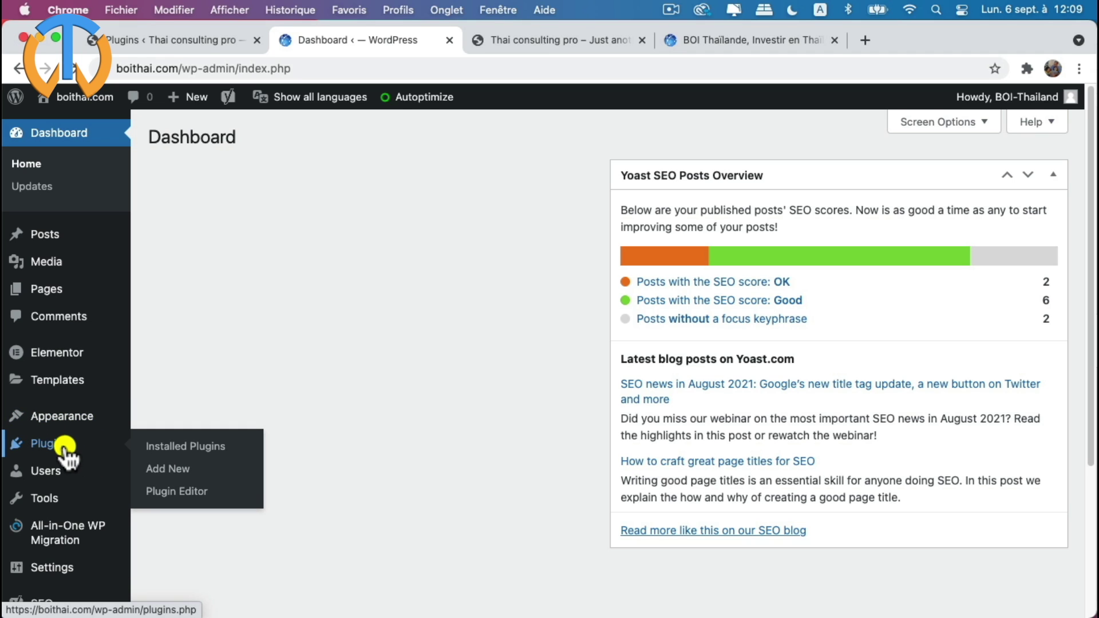
- Export the boithai.com site to a file with All-in-One WP Migration
mouse_move(61, 544)
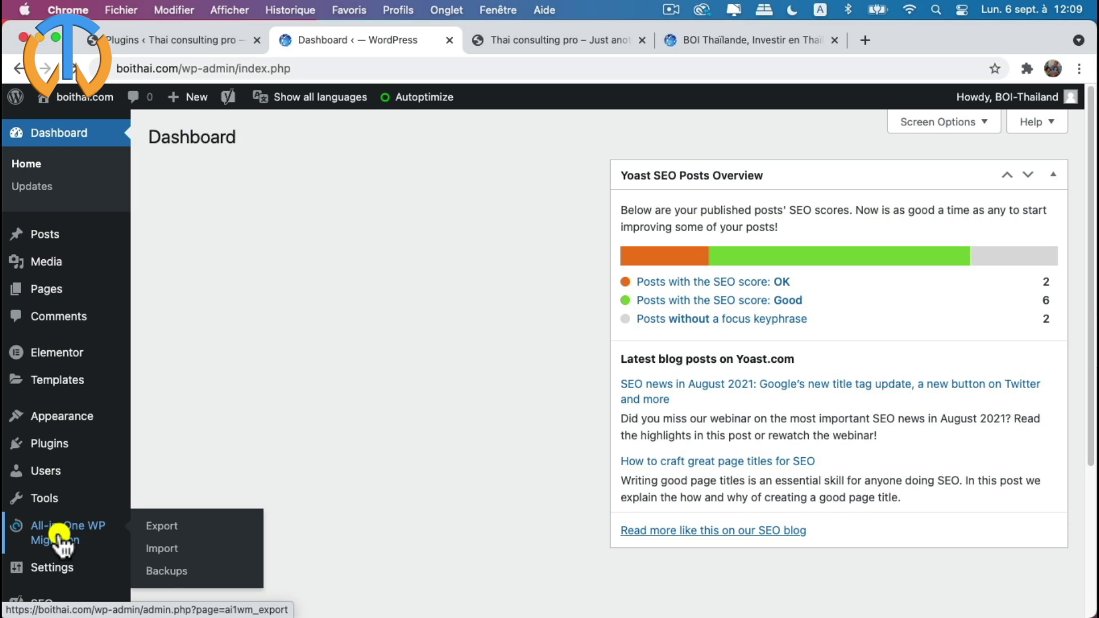
click(157, 528)
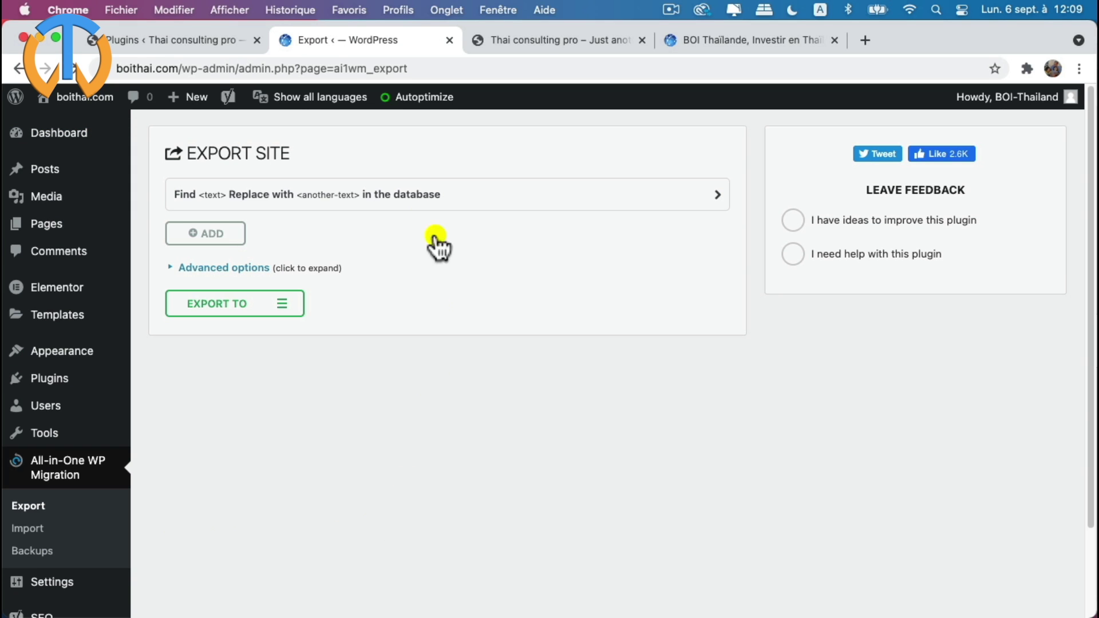
click(285, 314)
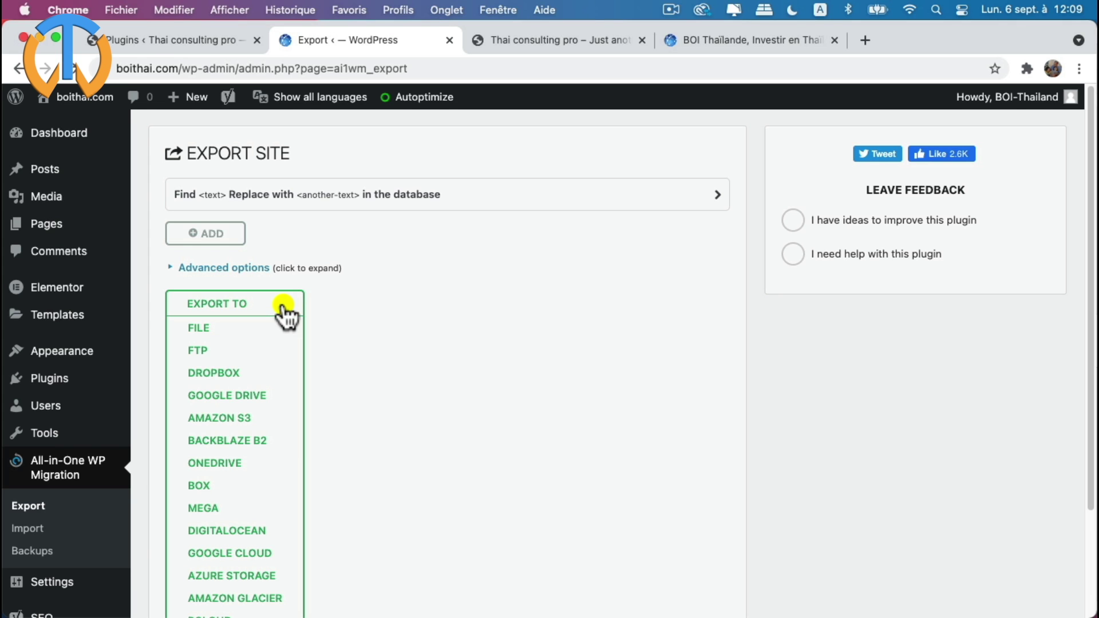
click(205, 329)
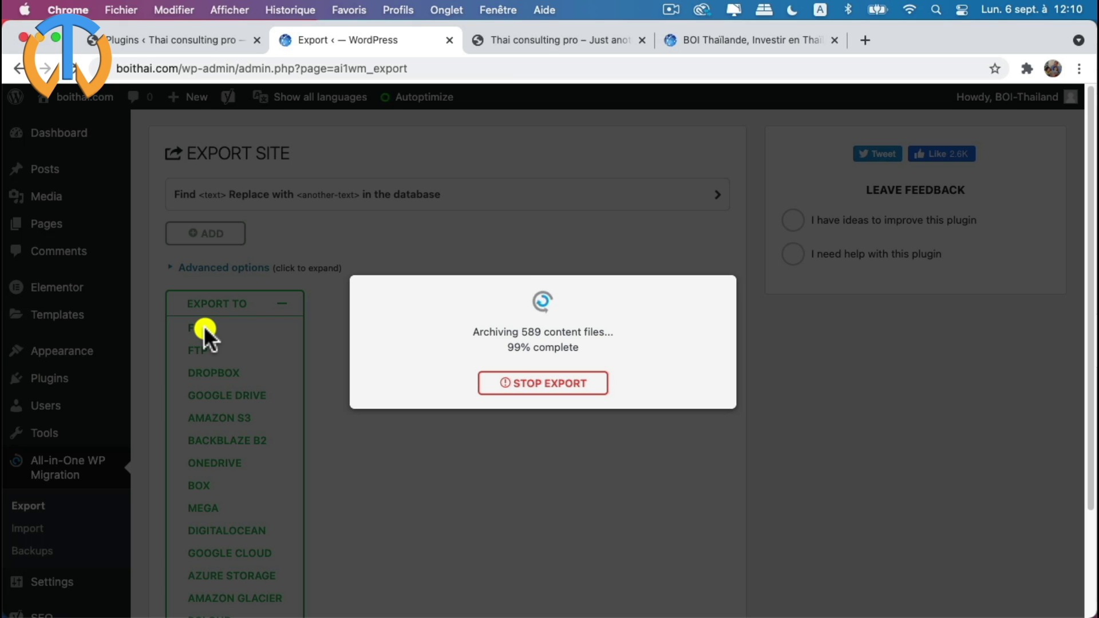
- Show the thaiconsultingpro.com installed plugins while waiting and check the progress of the boithai.com export
click(163, 33)
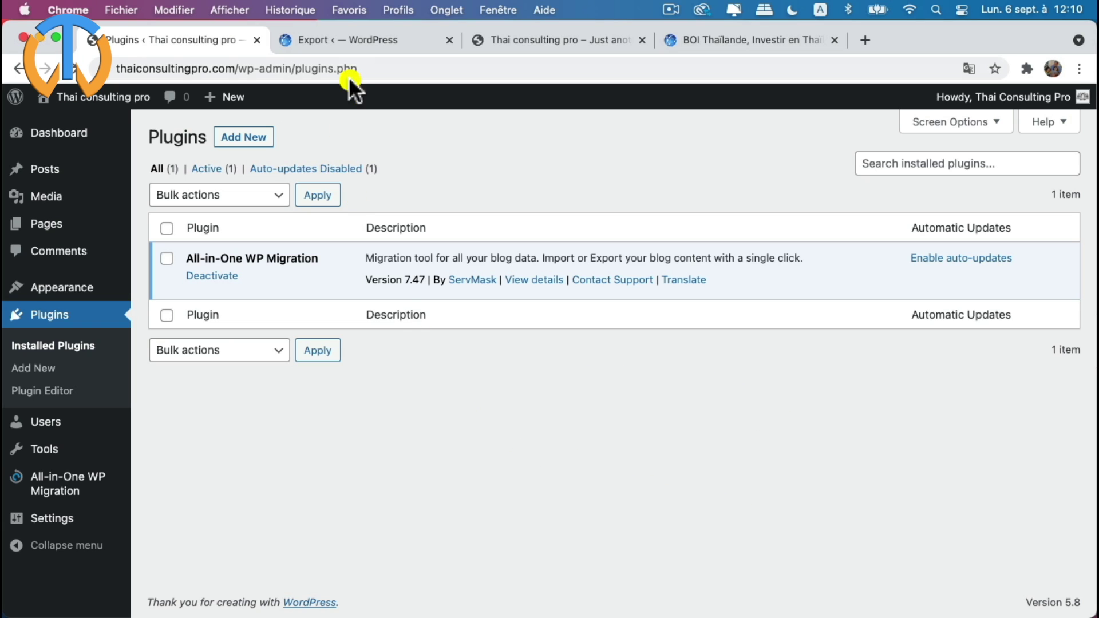
click(364, 41)
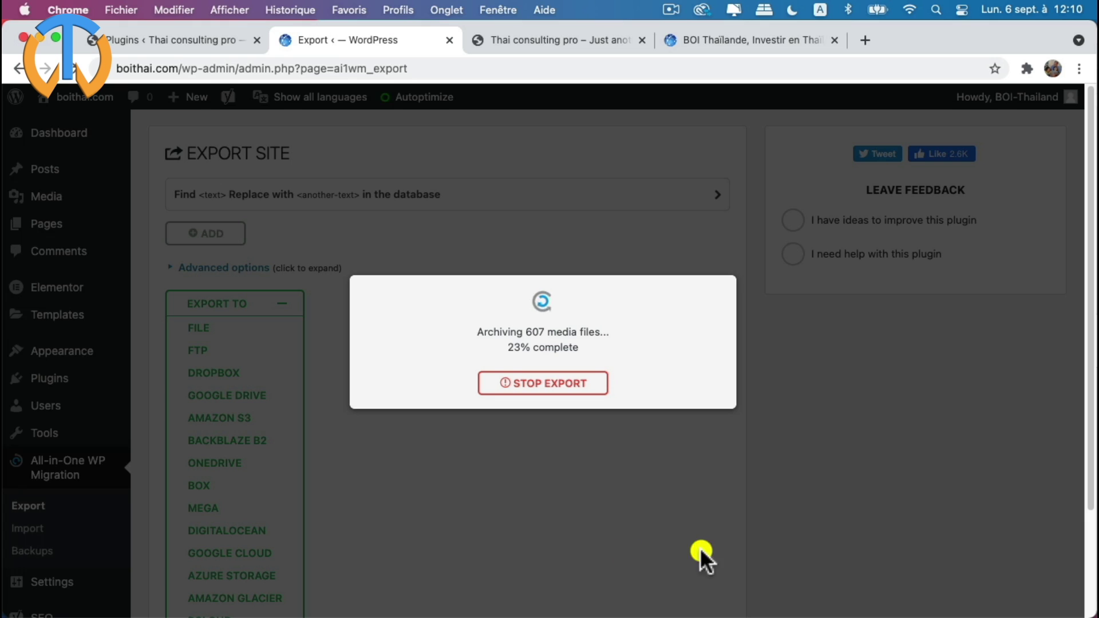
click(170, 39)
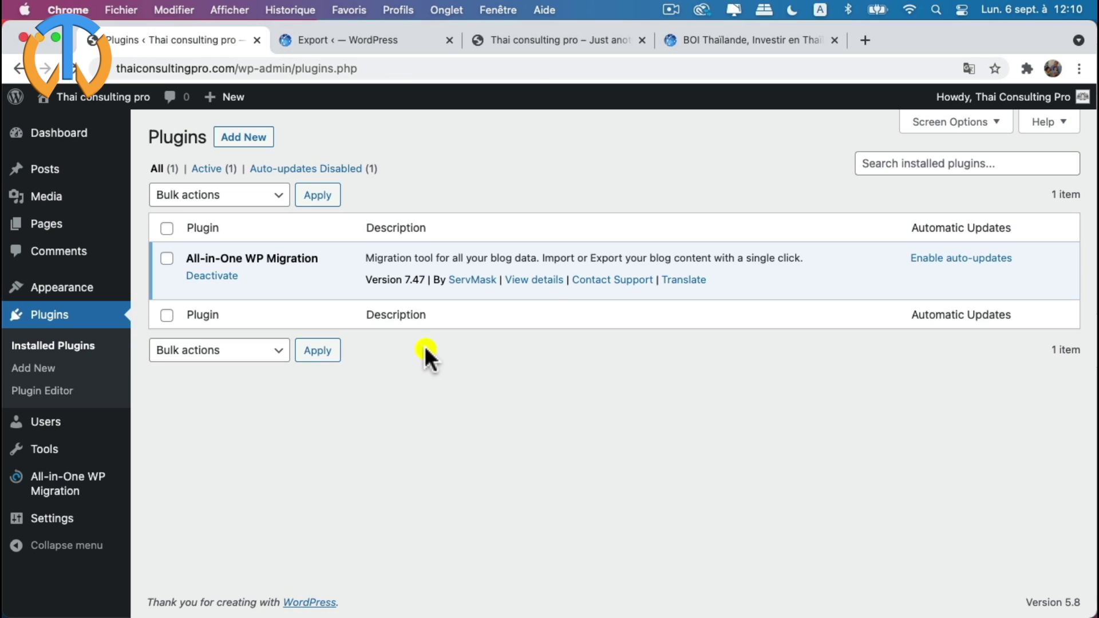
click(359, 38)
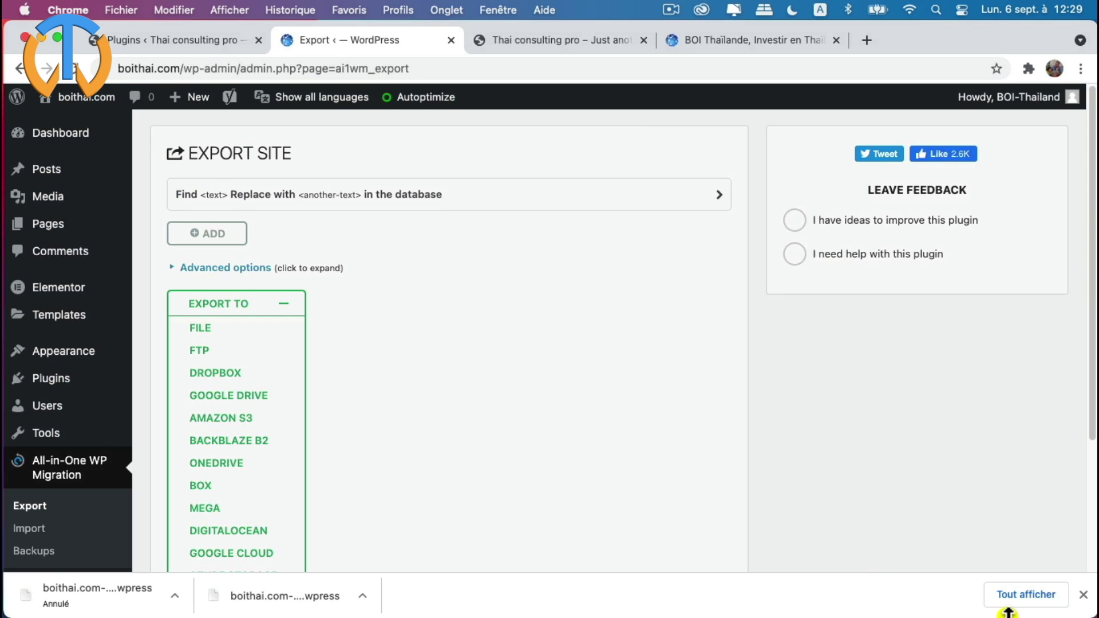
- Dismiss the browser's download list and locate the exported boithai.com .wpress file in Finder's Téléchargements folder before returning to Chrome
click(1085, 595)
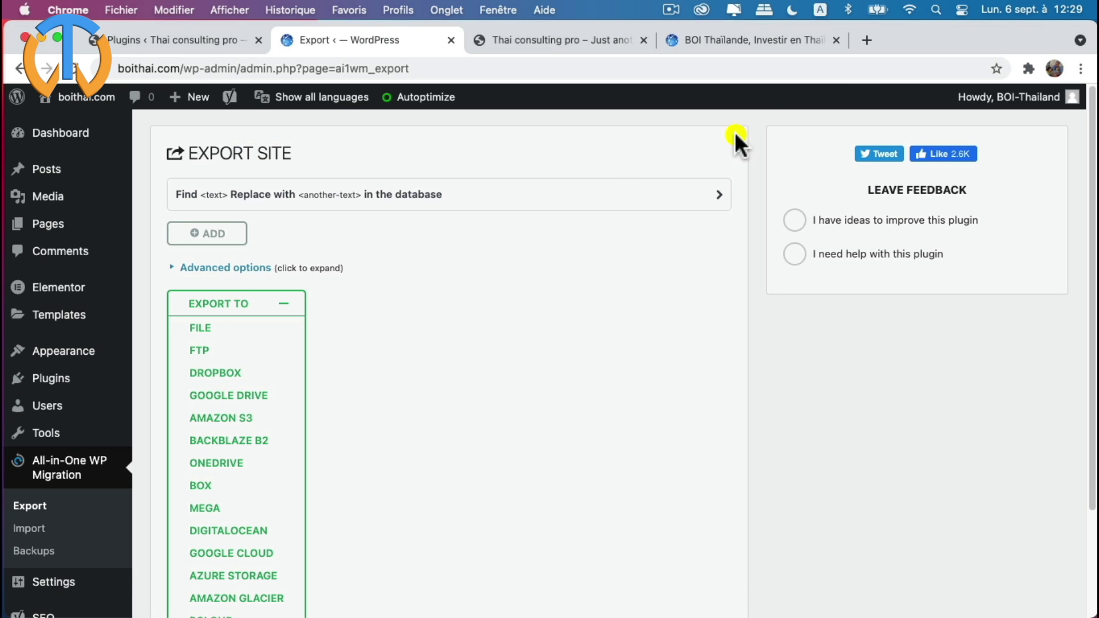
drag(887, 40, 888, 127)
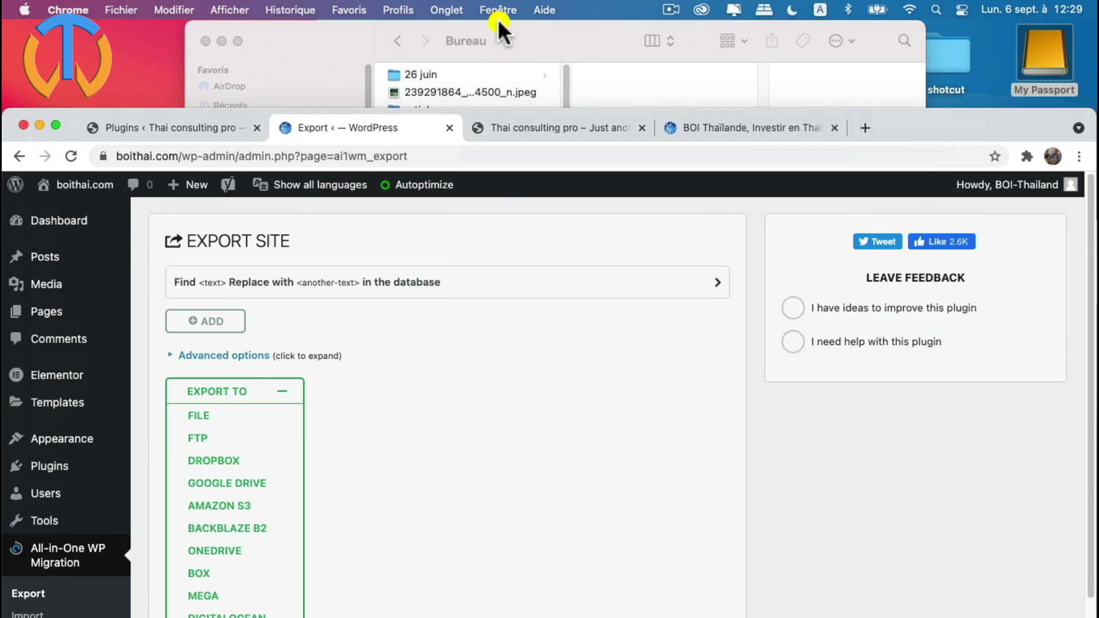
click(548, 47)
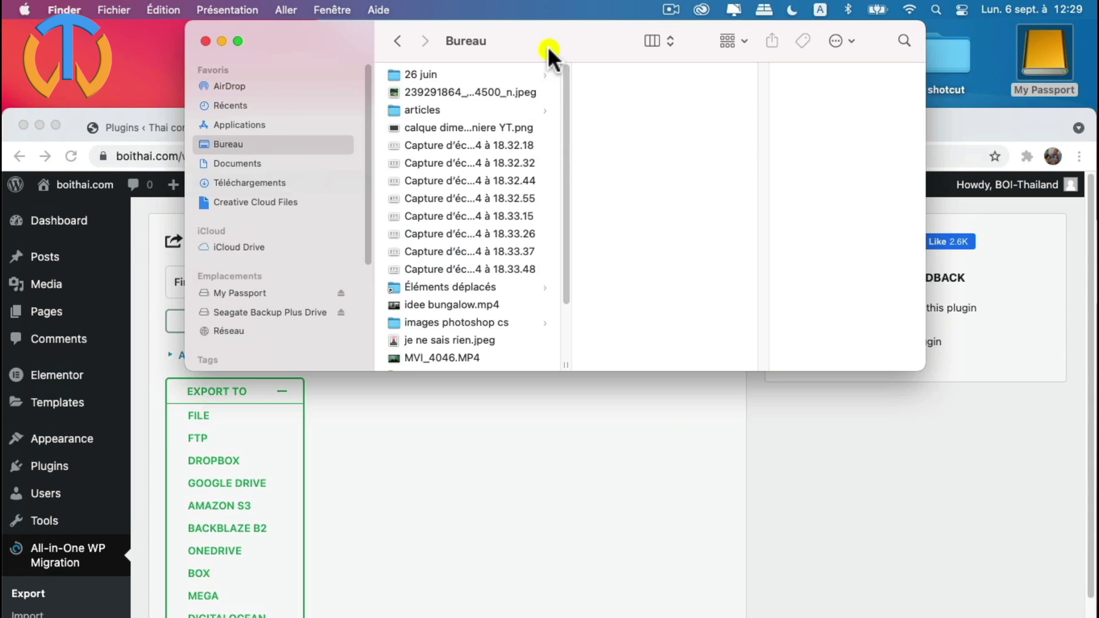
click(246, 179)
click(462, 145)
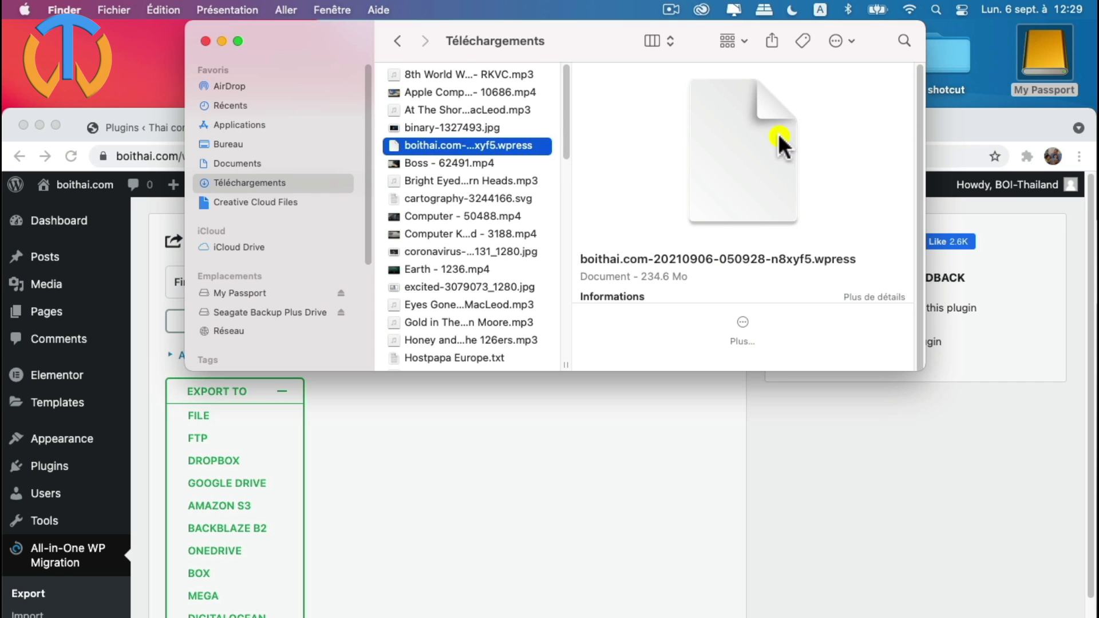
drag(943, 109, 913, 15)
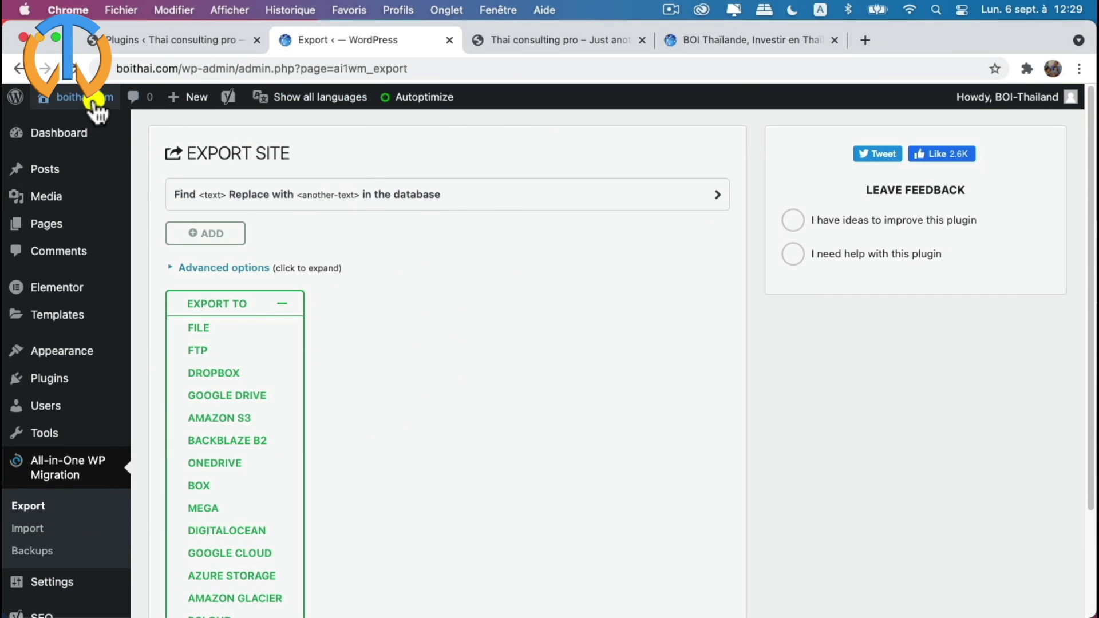
- Compare the public pages of boithai.com and thaiconsultingpro.com and return to the boithai.com export page
mouse_move(95, 102)
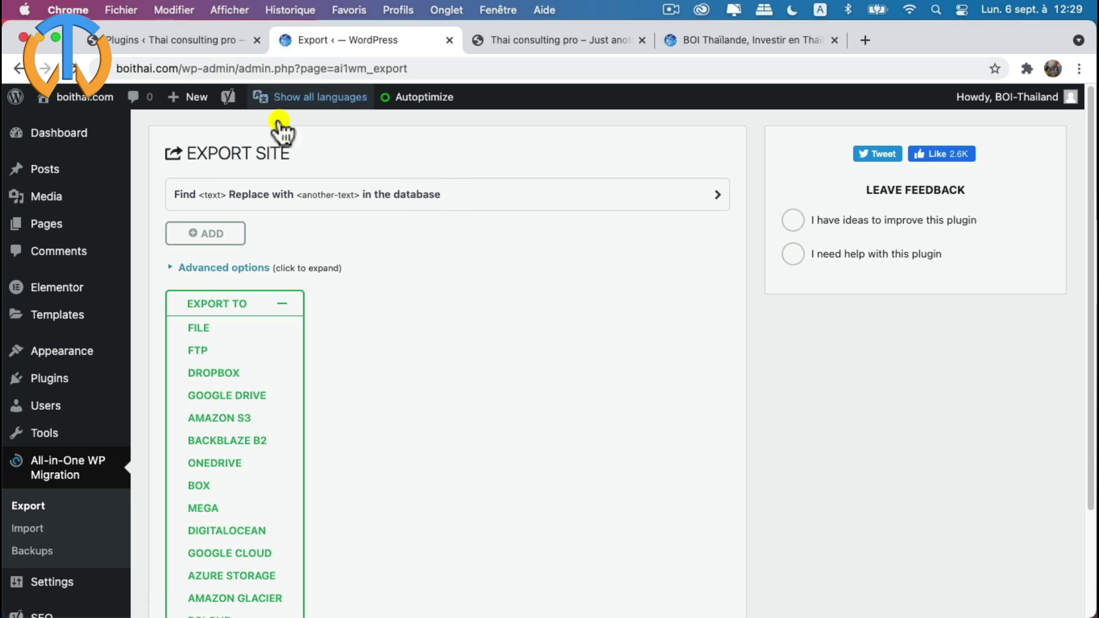
click(756, 40)
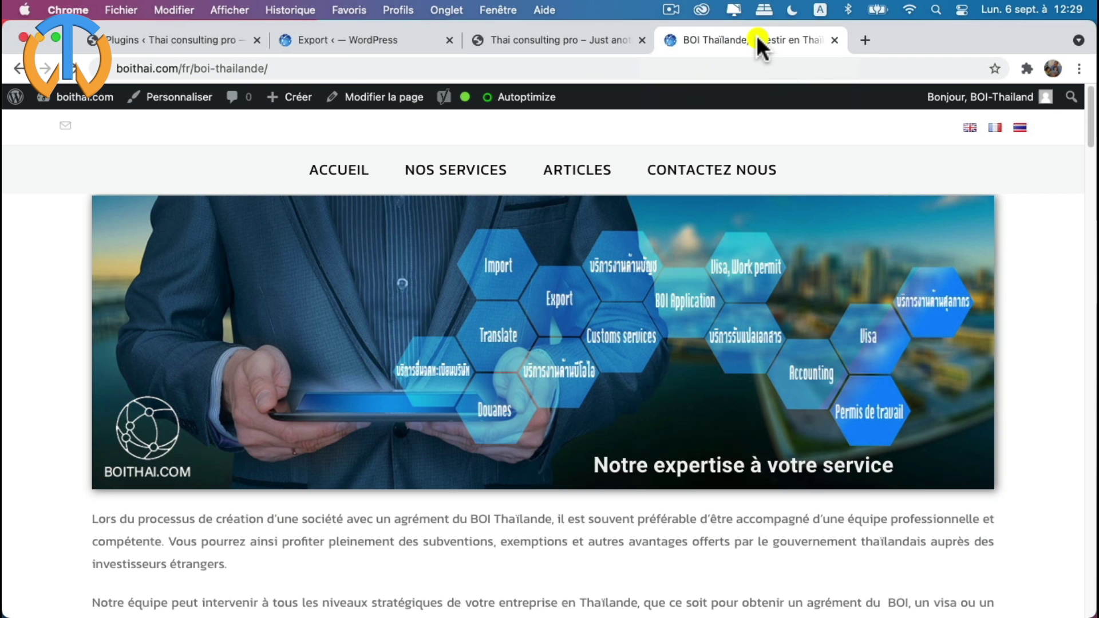
click(72, 71)
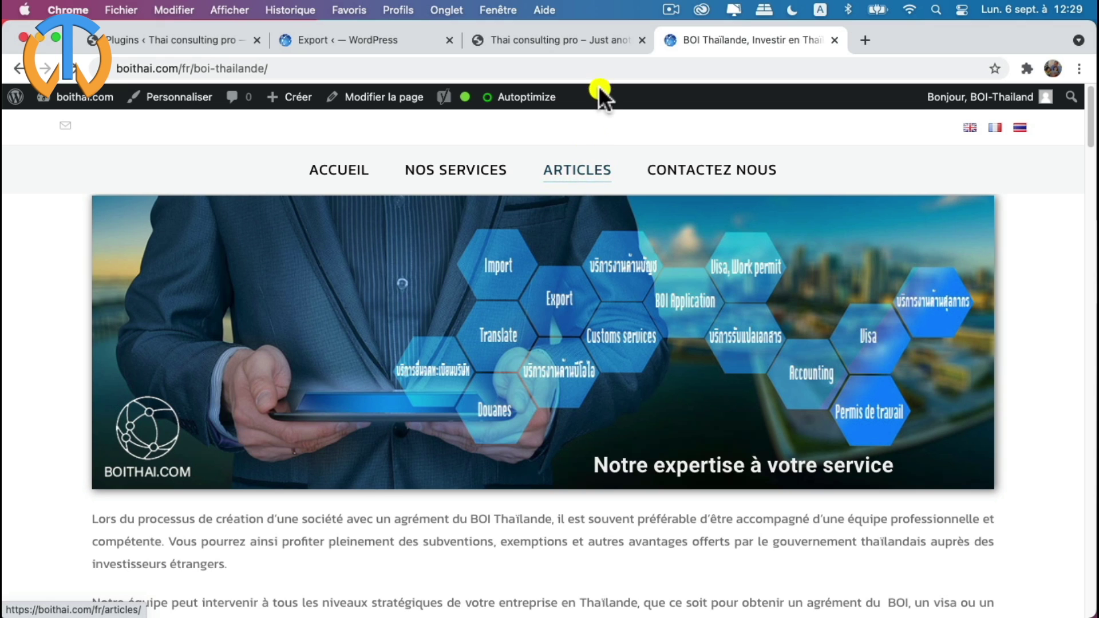
click(551, 35)
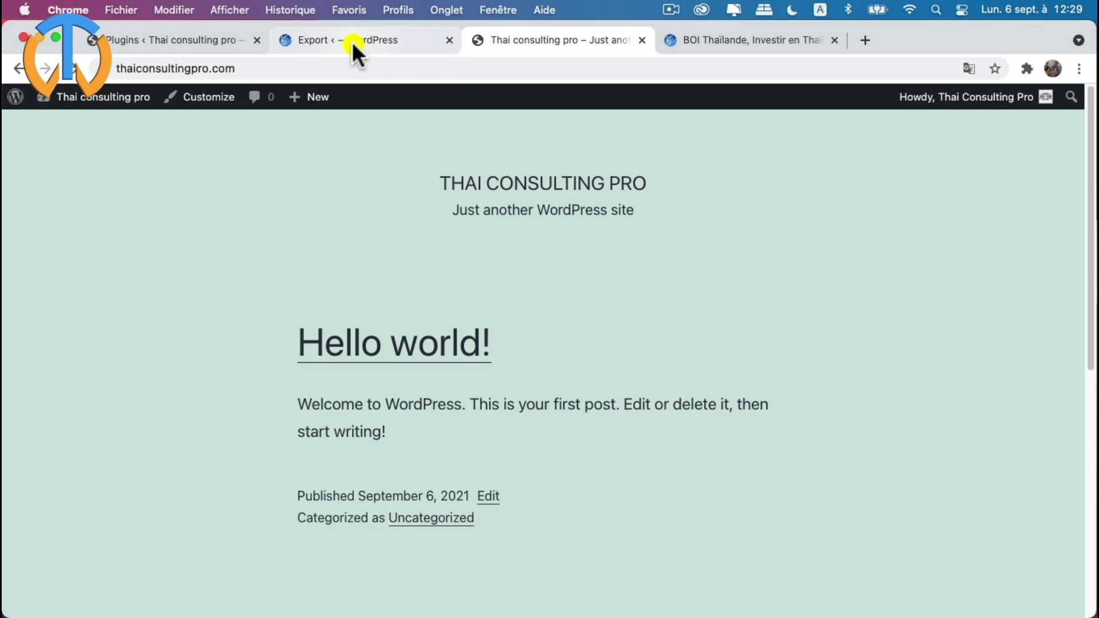
click(318, 41)
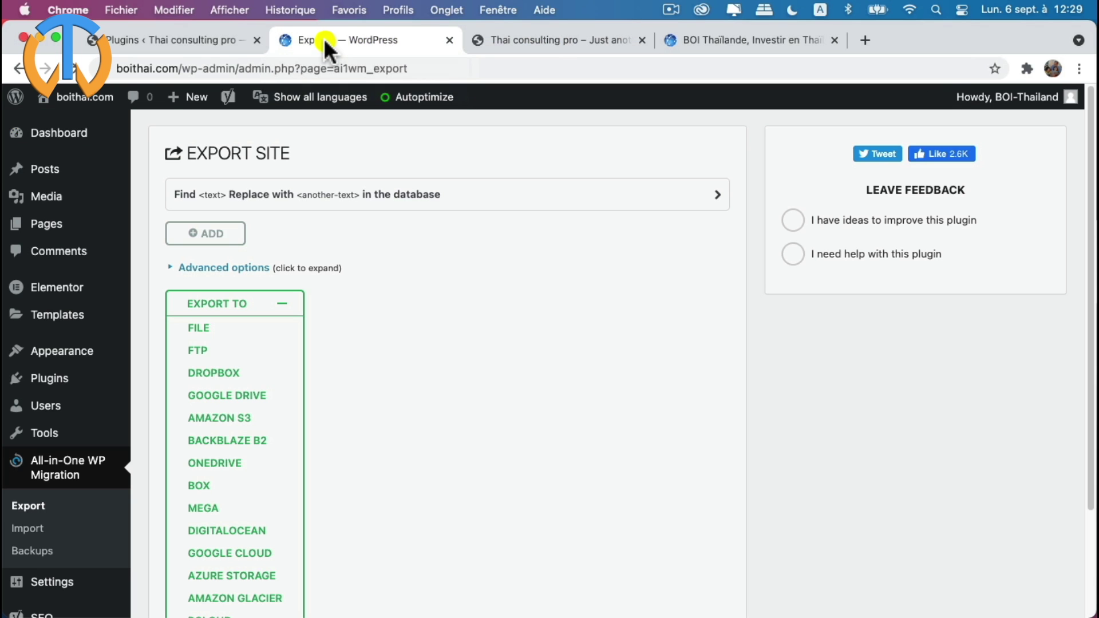
- Open the All-in-One WP Migration import page in the thaiconsultingpro.com WordPress admin
click(152, 37)
mouse_move(109, 103)
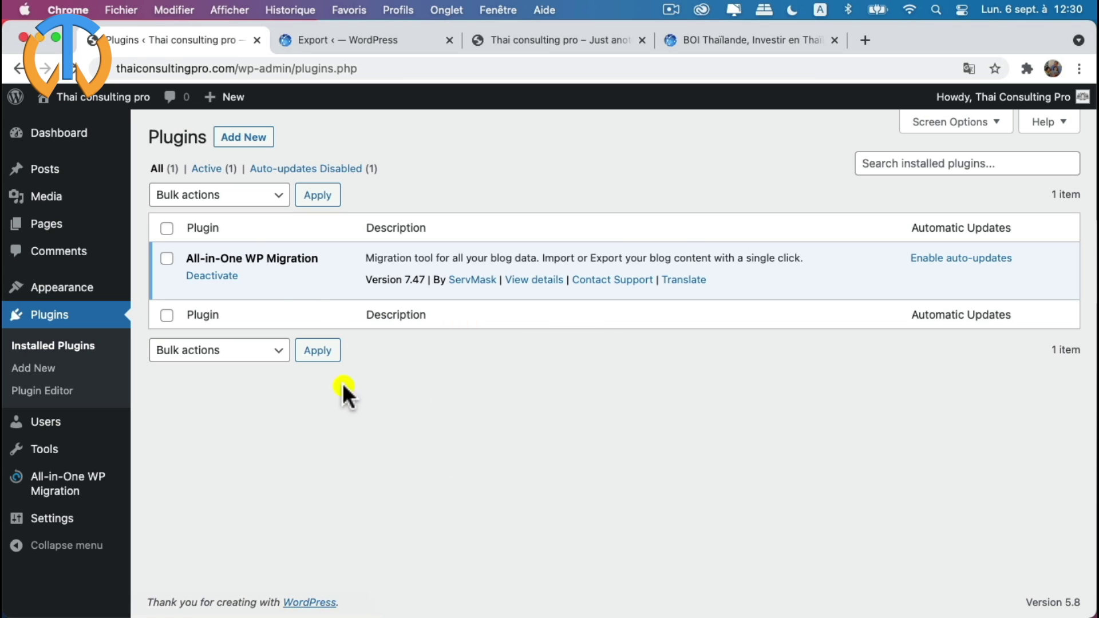
mouse_move(54, 172)
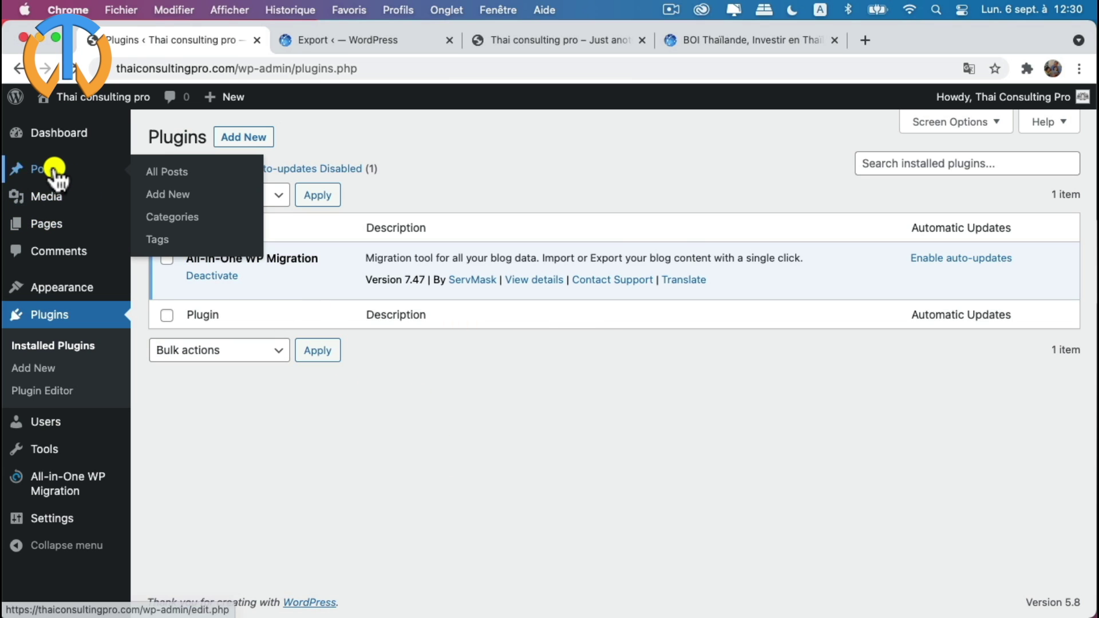
mouse_move(46, 198)
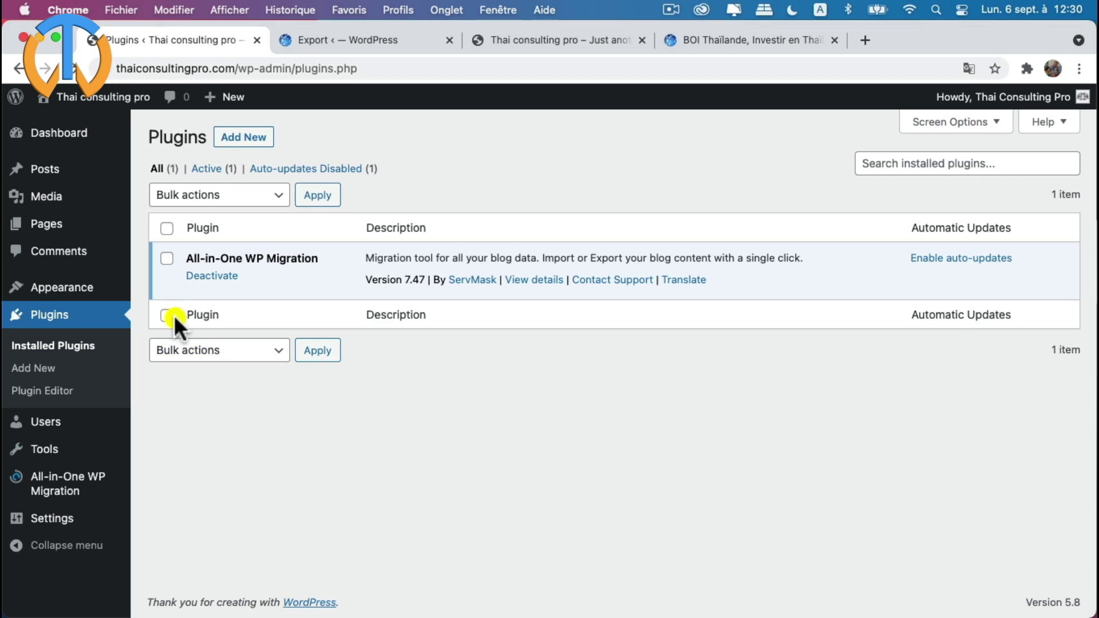
mouse_move(51, 494)
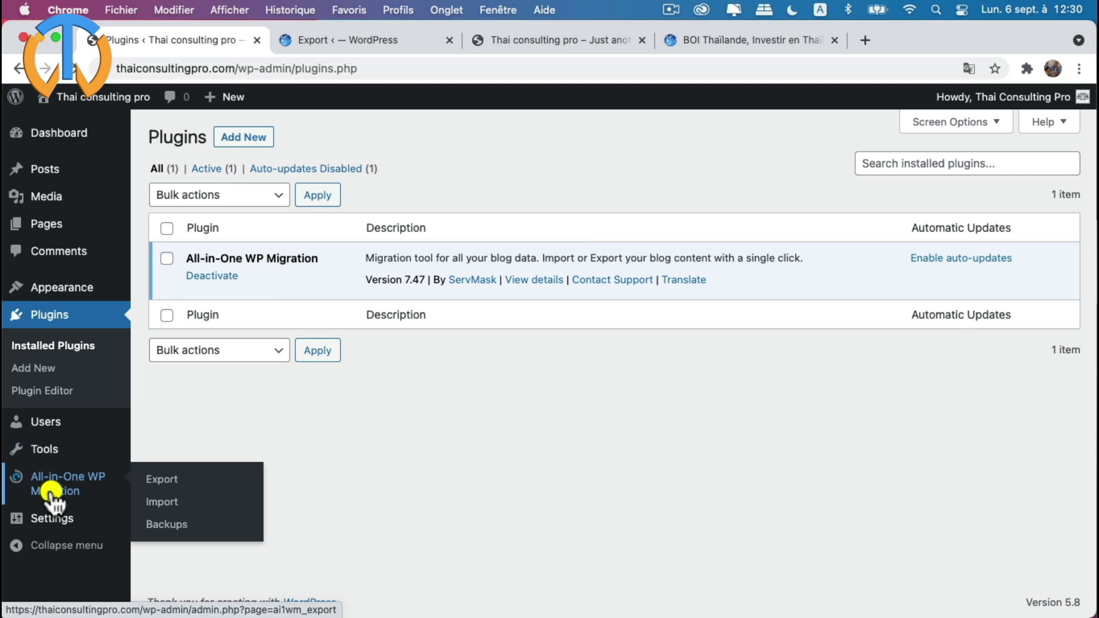
click(164, 504)
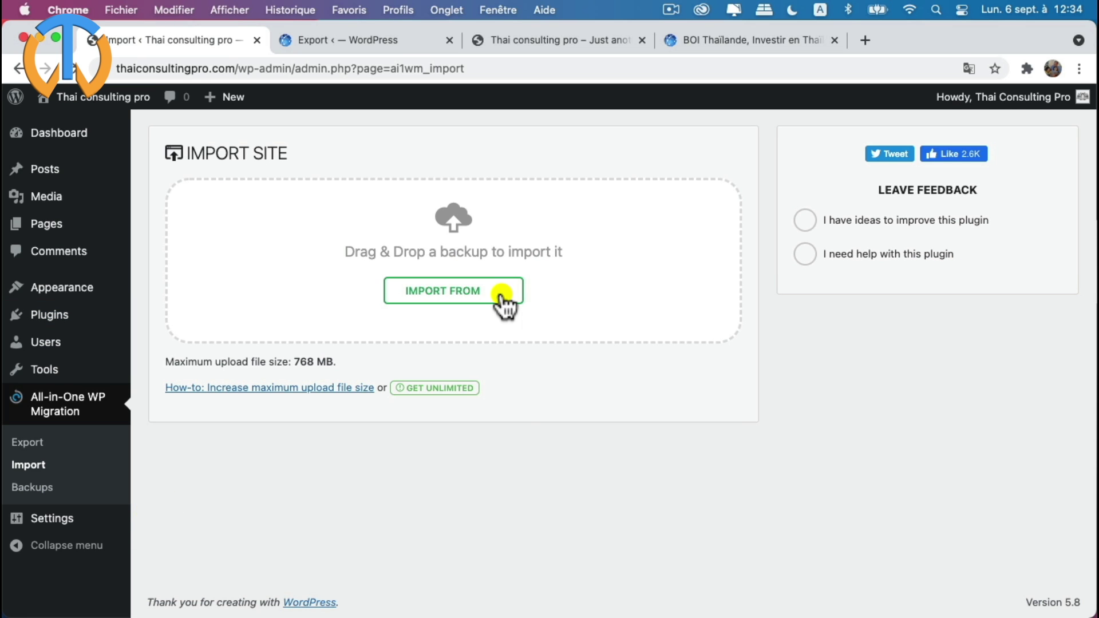
click(502, 295)
click(421, 315)
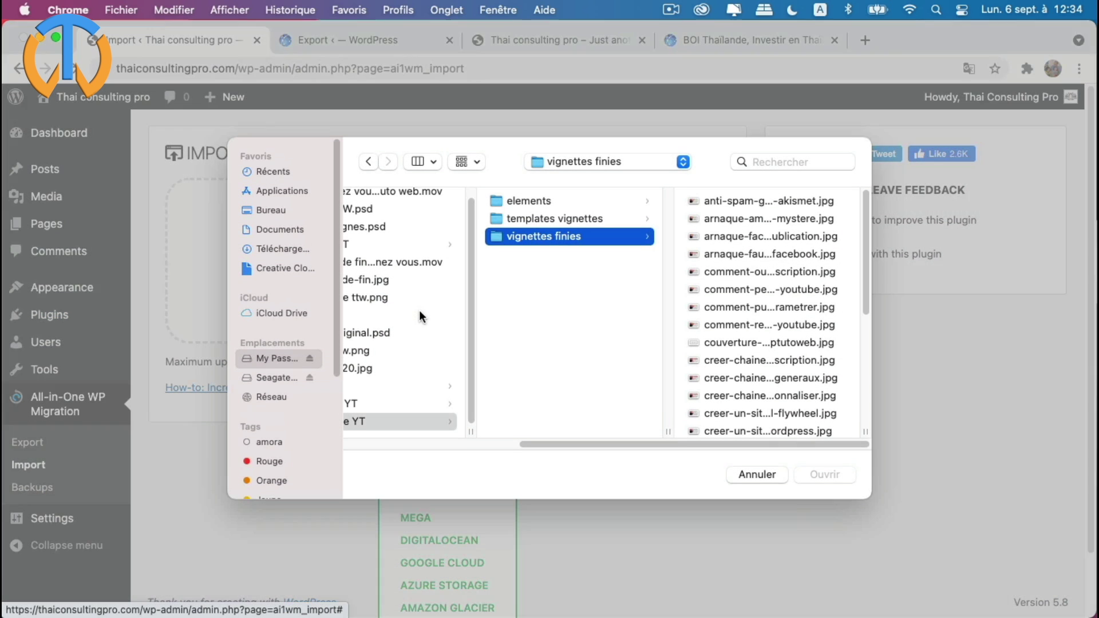
click(273, 250)
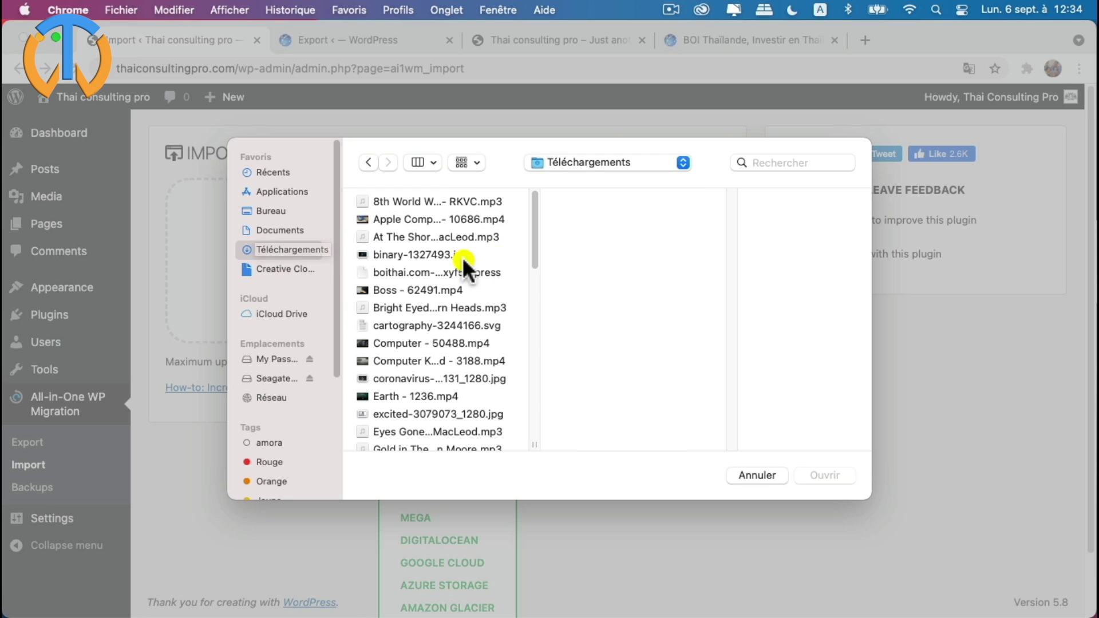
click(441, 272)
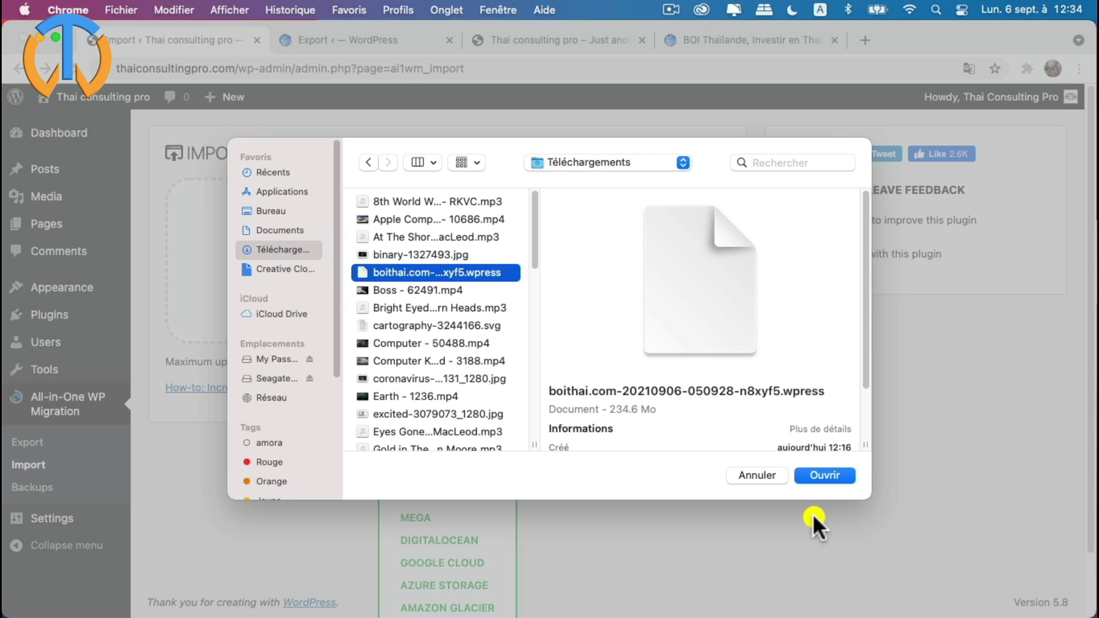
click(825, 473)
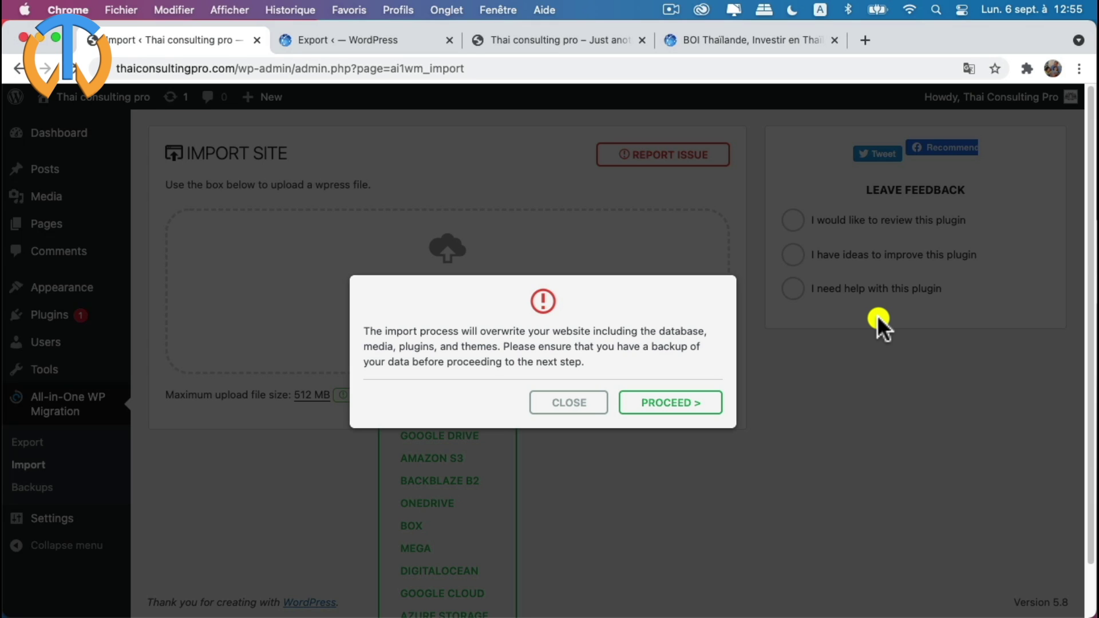
click(683, 408)
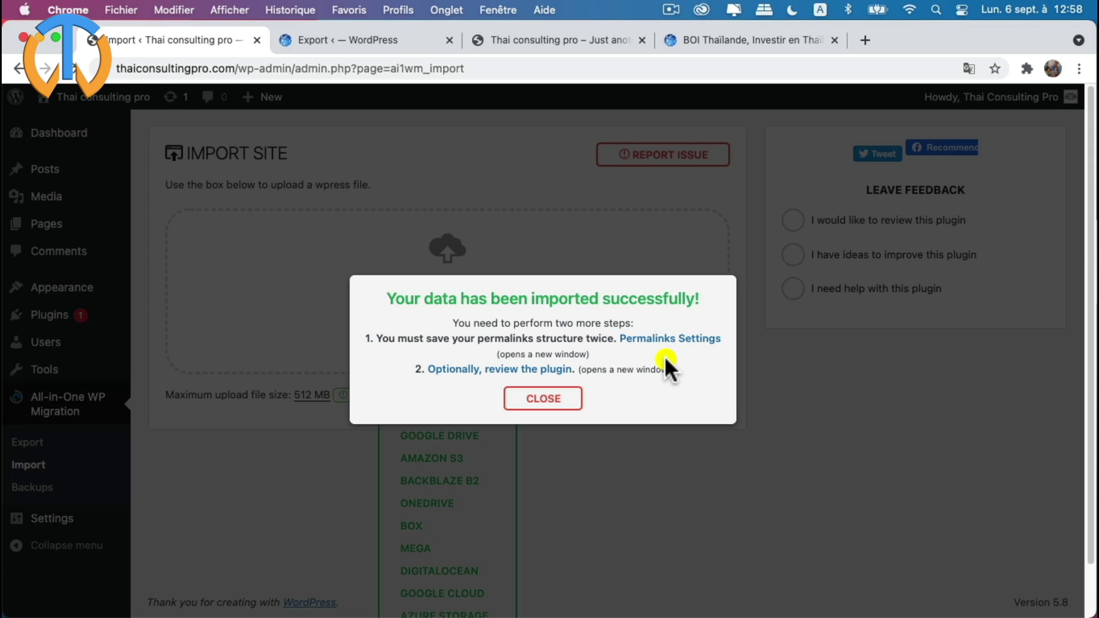
click(547, 399)
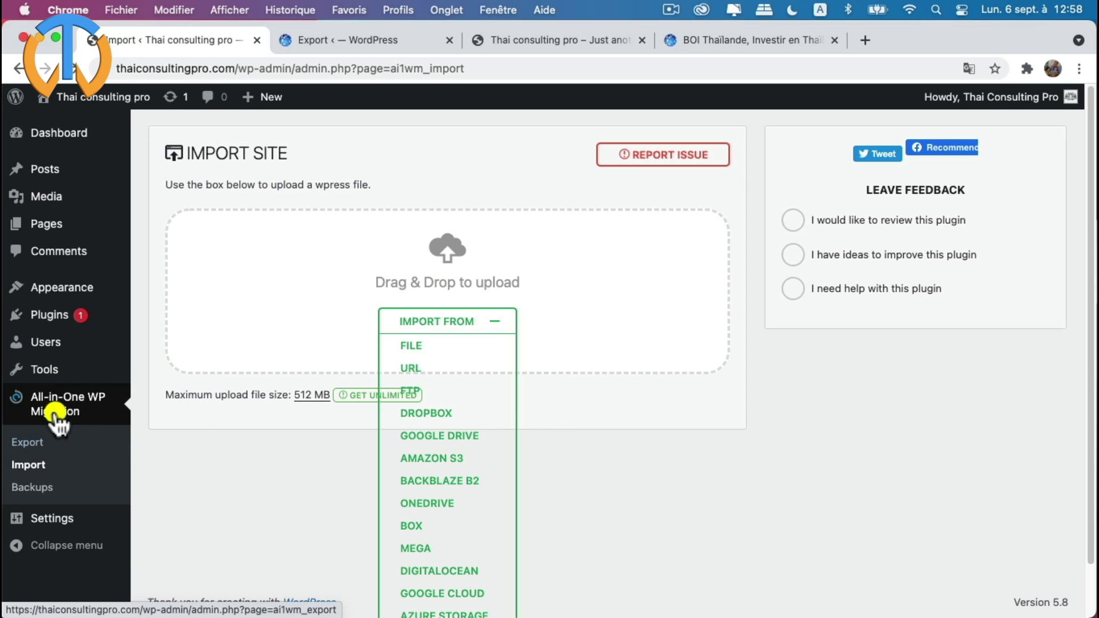
- Open the General settings in the thaiconsultingpro.com admin, view the public pages of both sites, and return to the login page
mouse_move(50, 519)
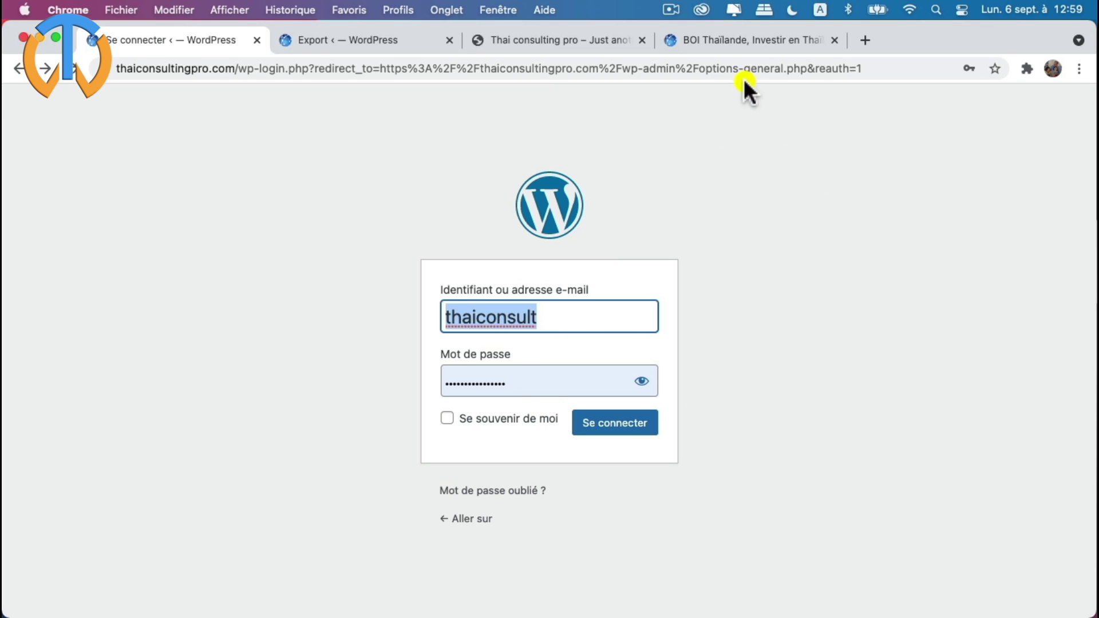
click(764, 39)
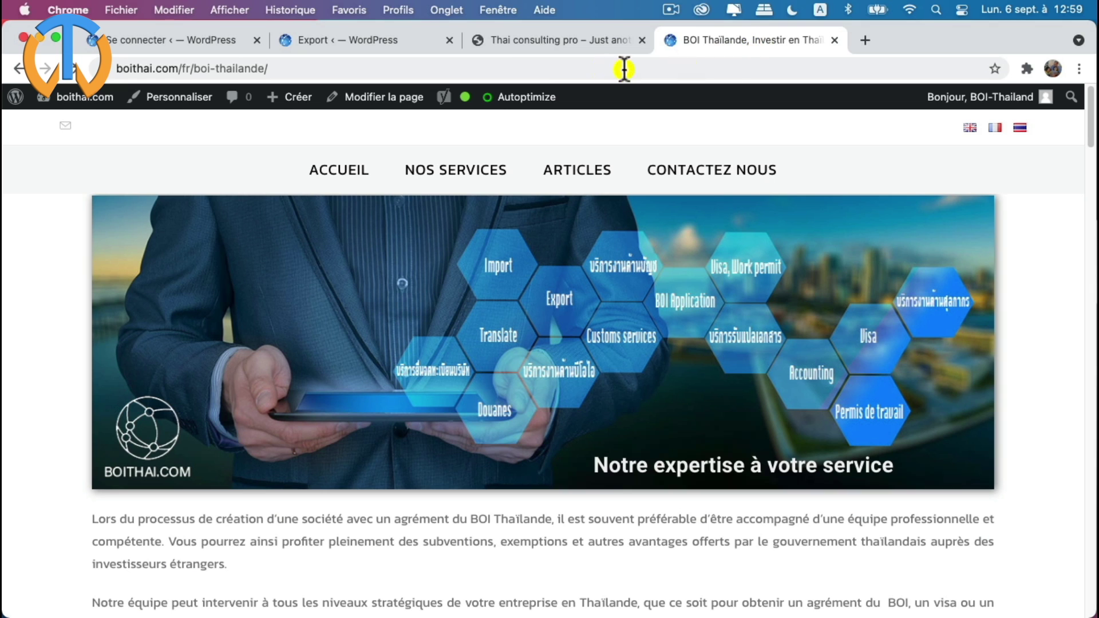
click(530, 34)
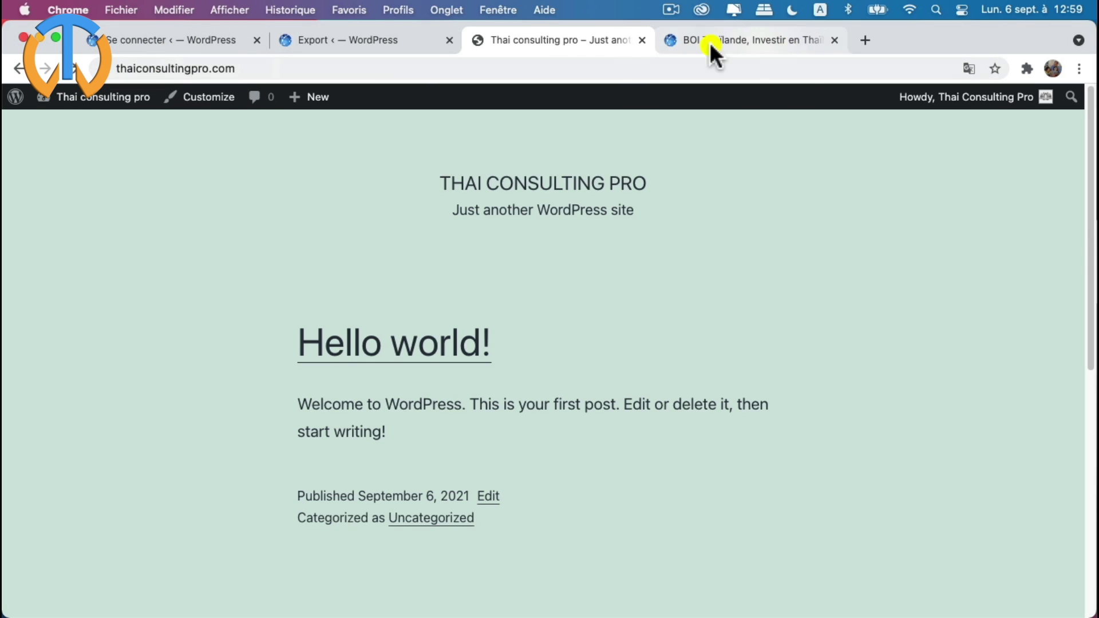
click(171, 40)
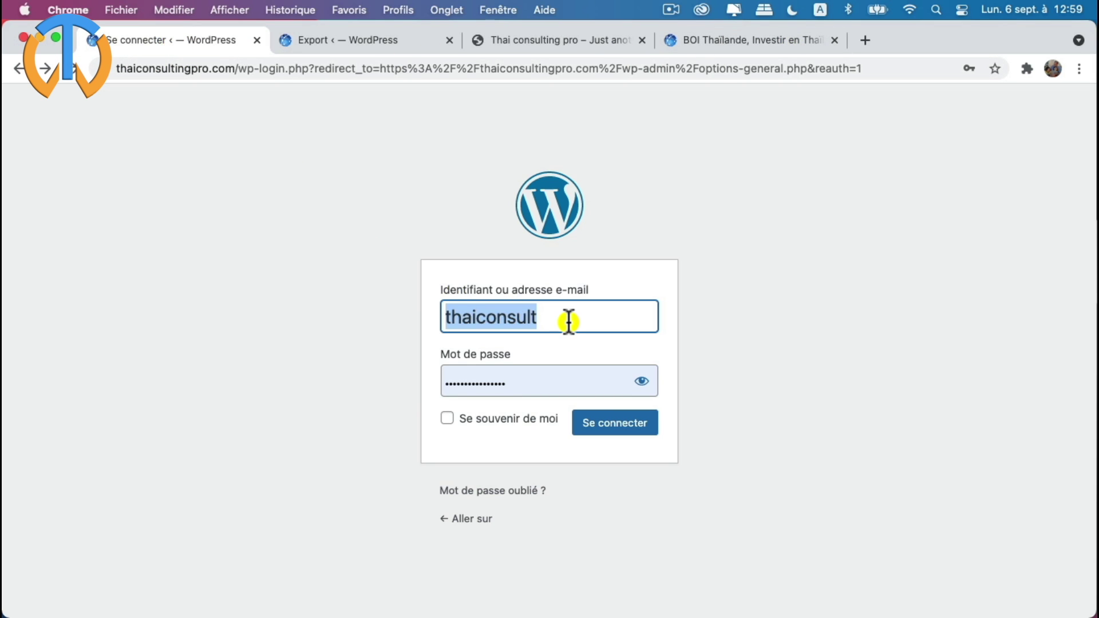
- Log in to thaiconsultingpro.com with the boithai.com account's username and password, with the remember-me option enabled
key(BackSpace)
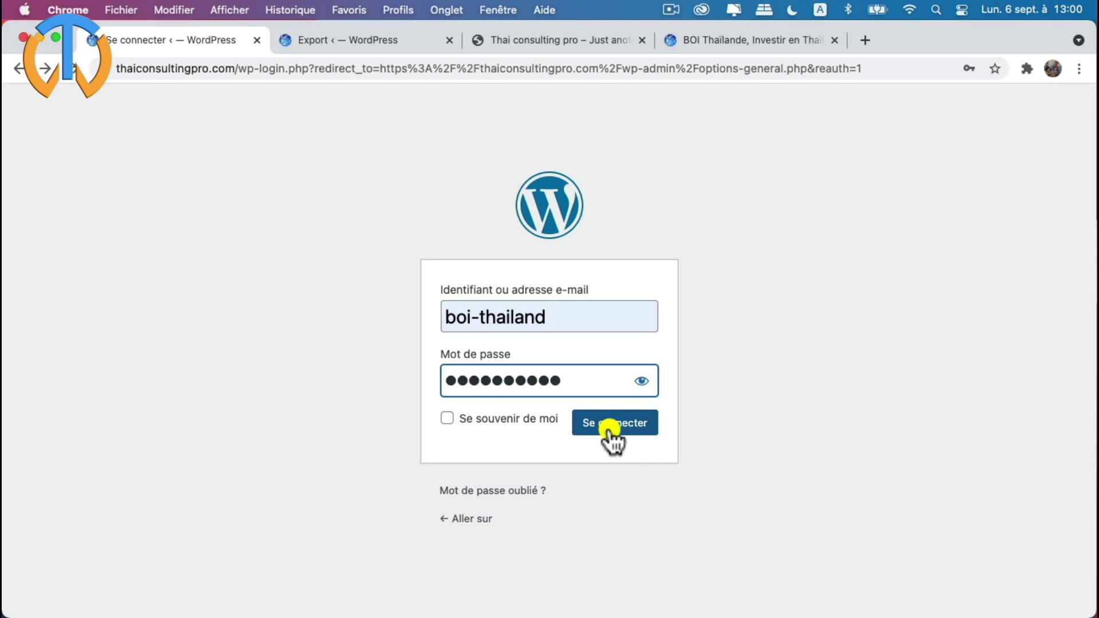
click(446, 420)
click(617, 425)
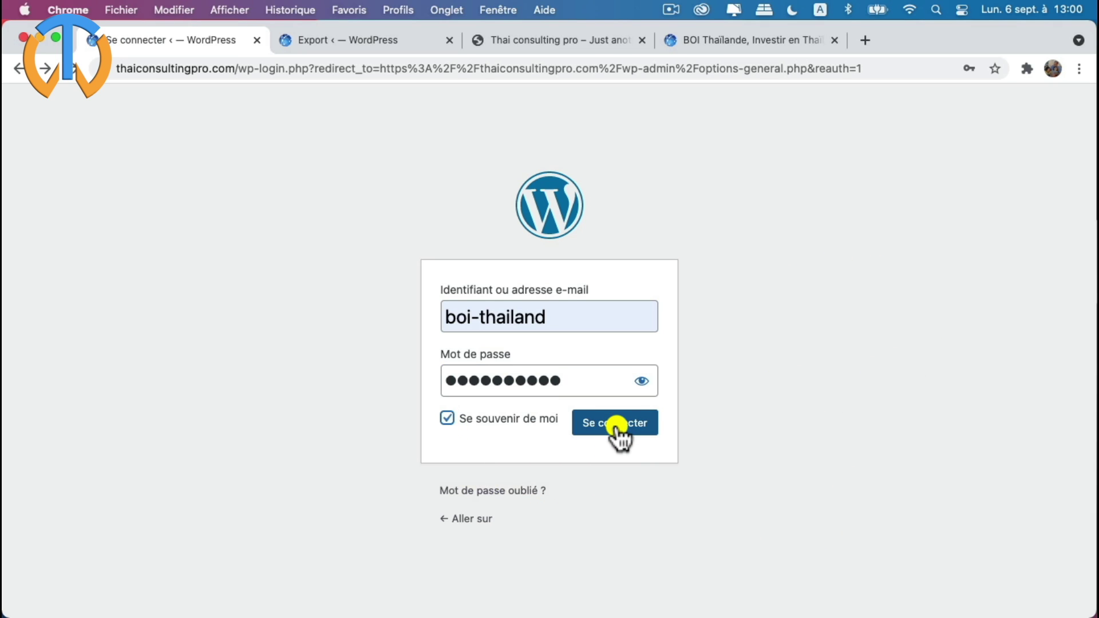
click(617, 425)
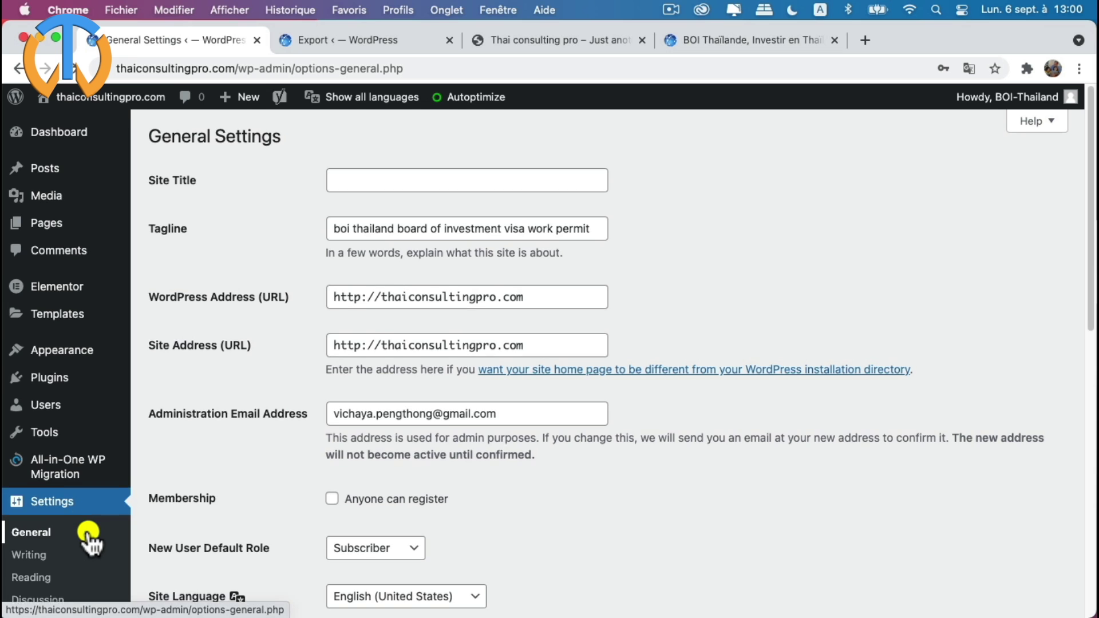
- Open the Permalink Settings of thaiconsultingpro.com and save them with the Post name structure
scroll(89, 536, down, 5)
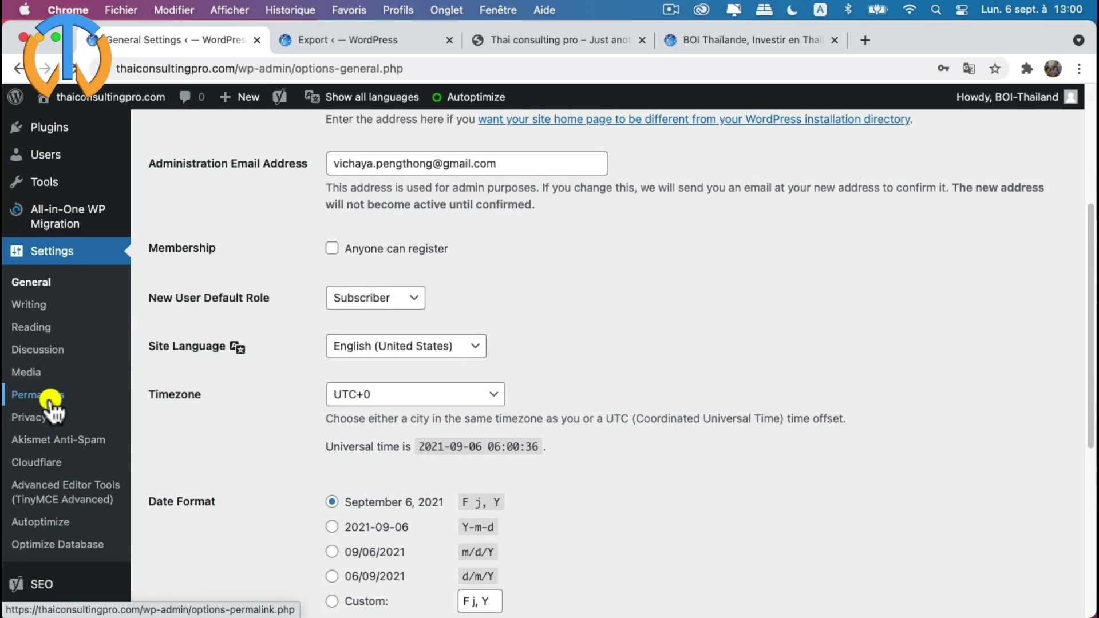
click(49, 395)
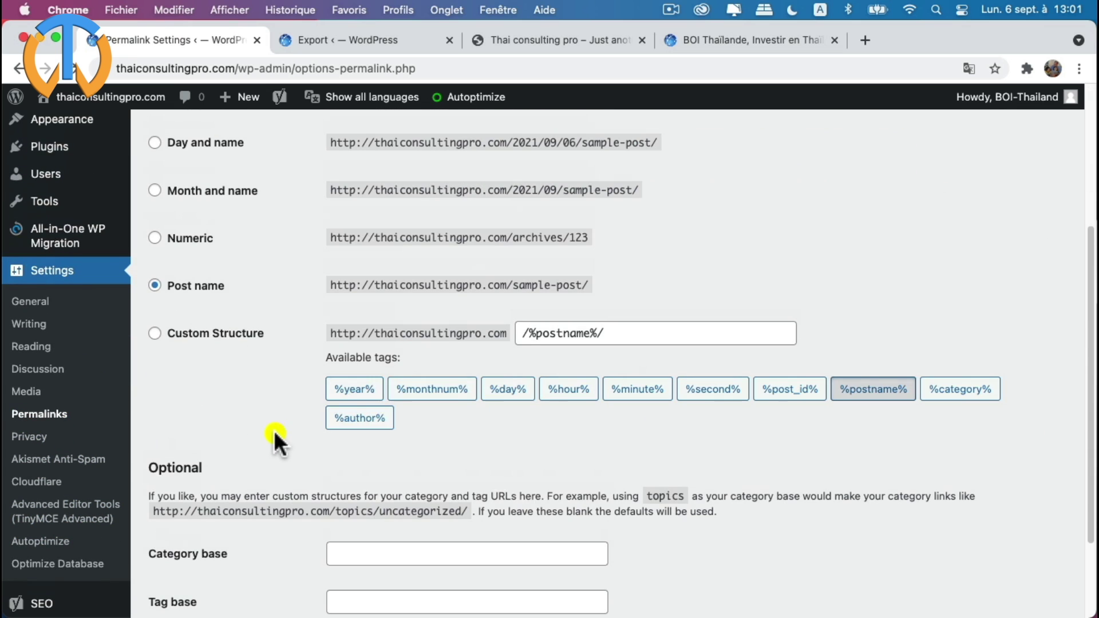
scroll(256, 378, down, 3)
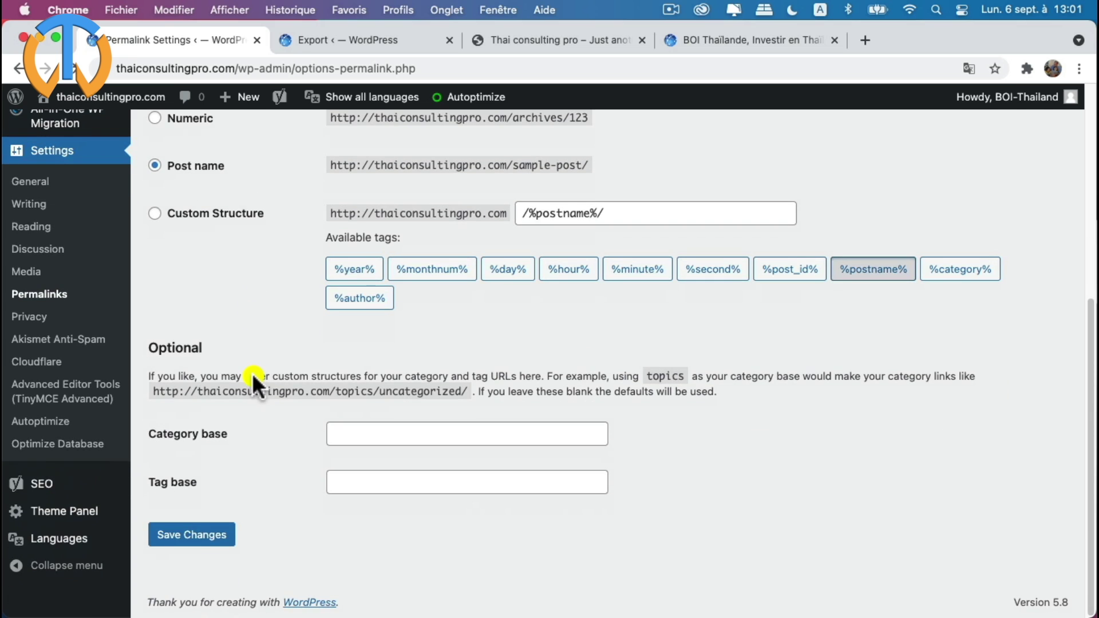
click(213, 541)
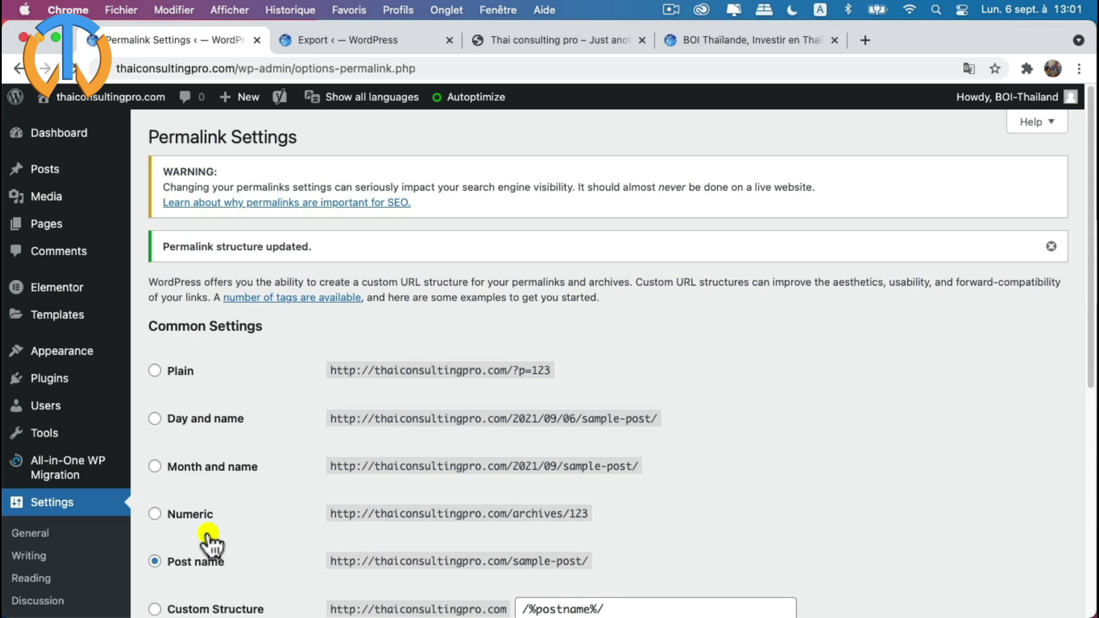
- Save the Post name permalink structure again and dismiss the update notice
scroll(229, 507, down, 5)
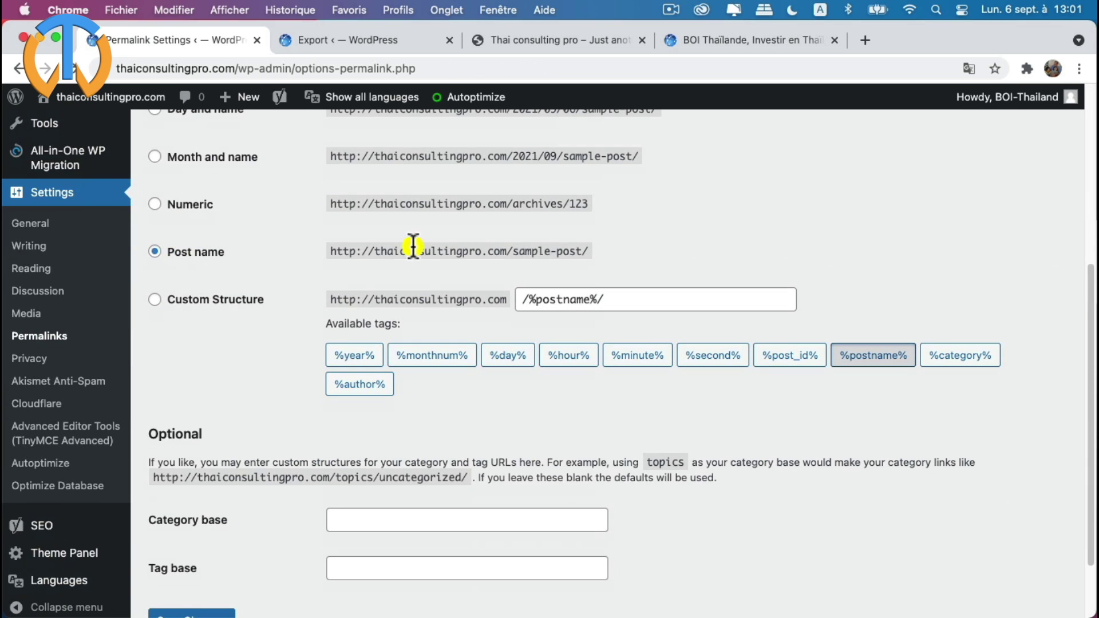
scroll(247, 337, down, 3)
click(200, 535)
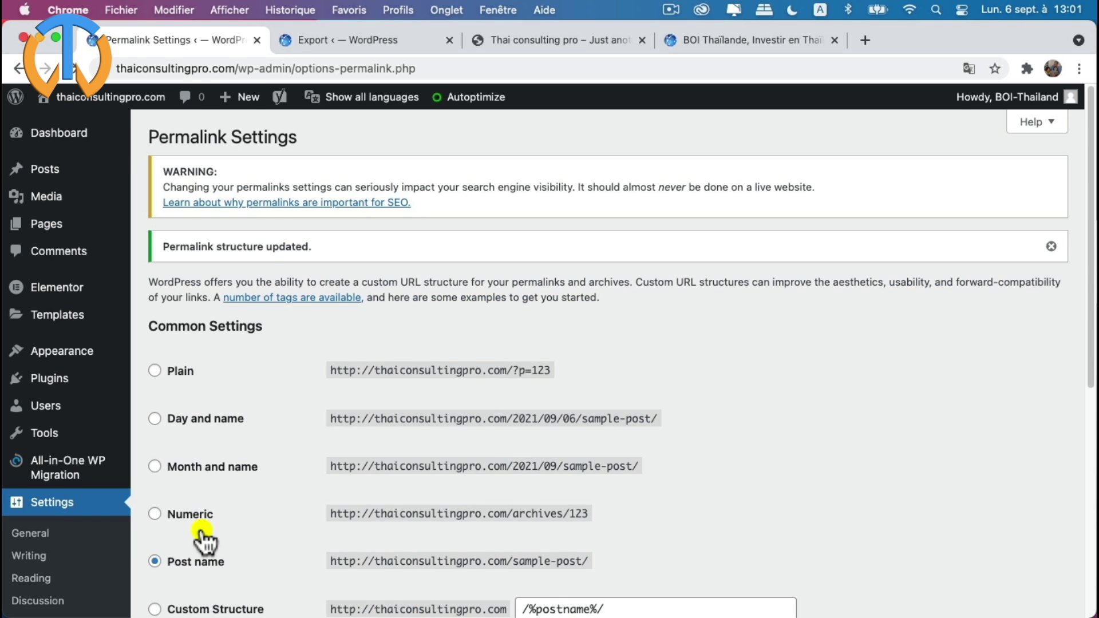
scroll(203, 541, down, 6)
click(195, 587)
click(1051, 252)
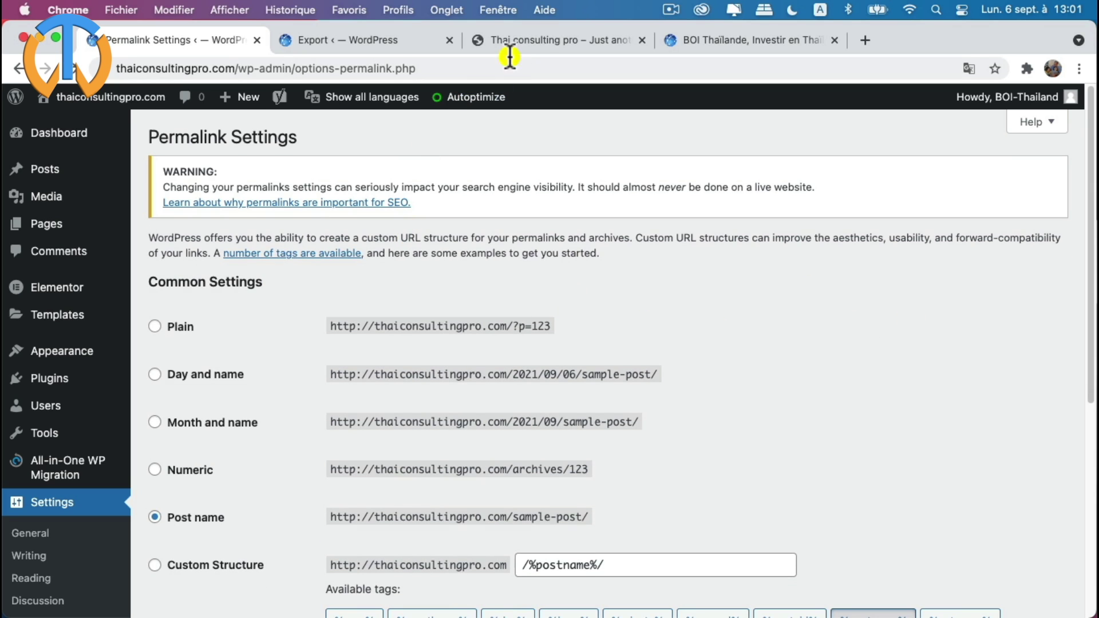
- Compare the English boithai.com home page with the French thaiconsultingpro.com home page, dismissing the browser's translation offer
click(813, 37)
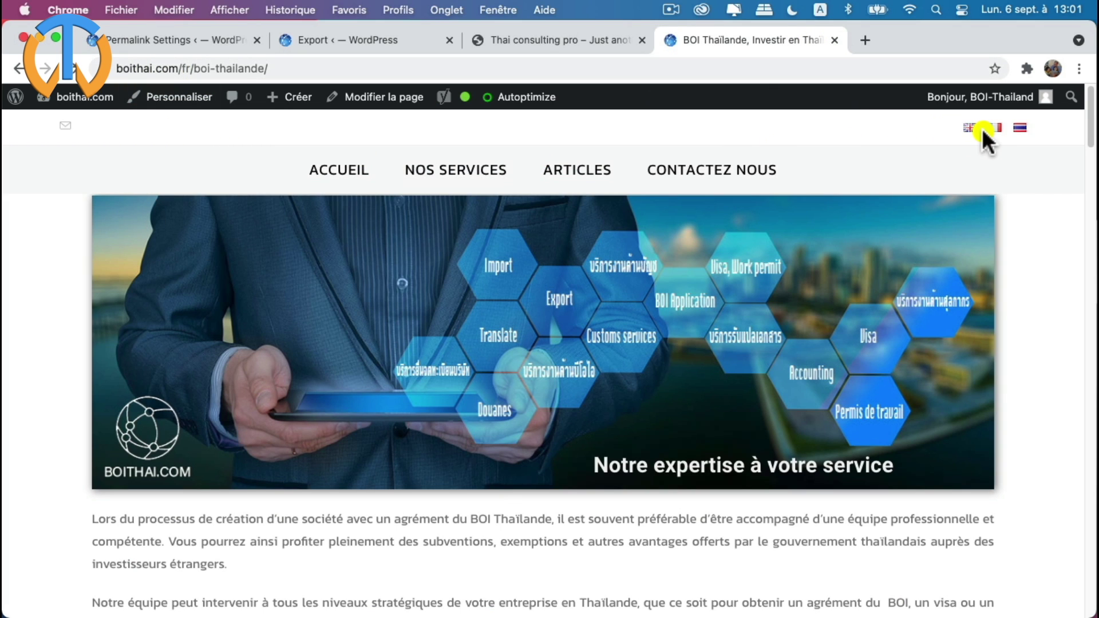
click(968, 132)
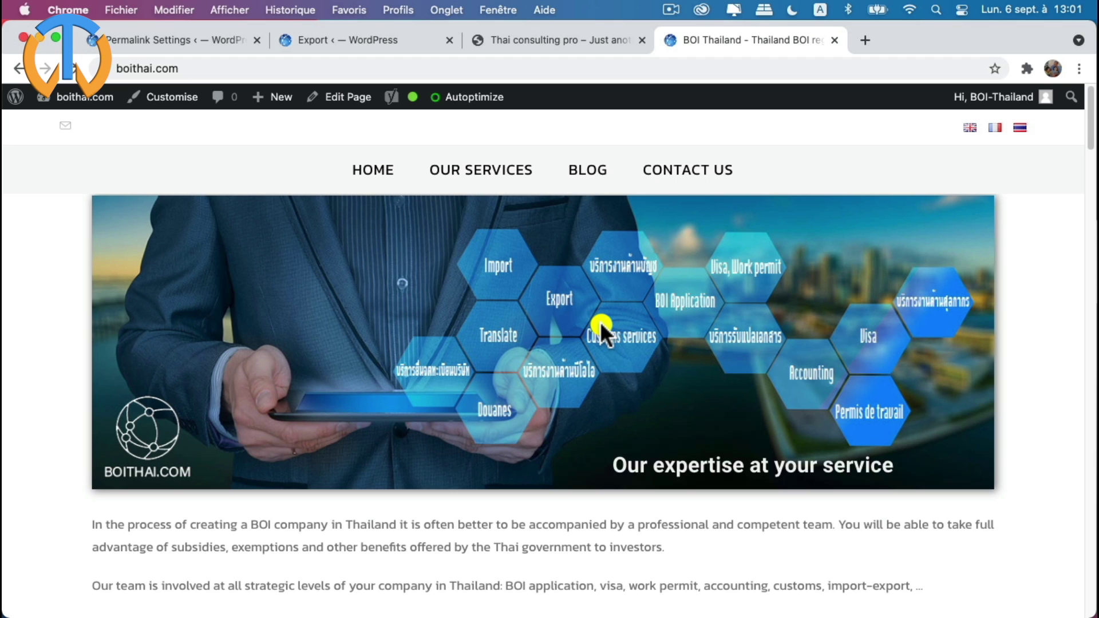
click(545, 40)
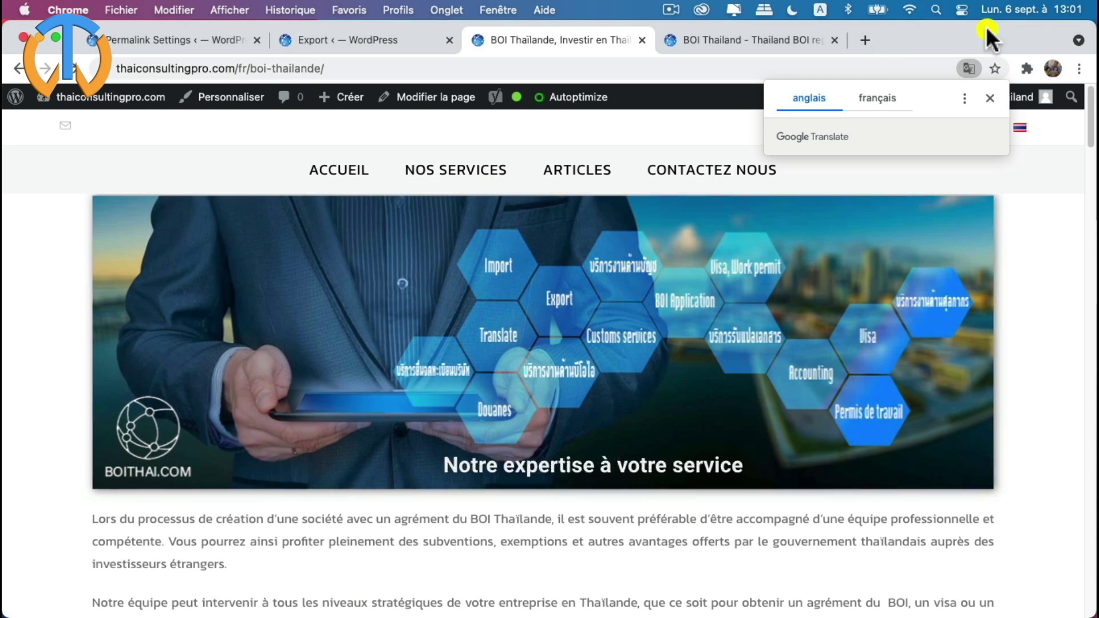
click(990, 98)
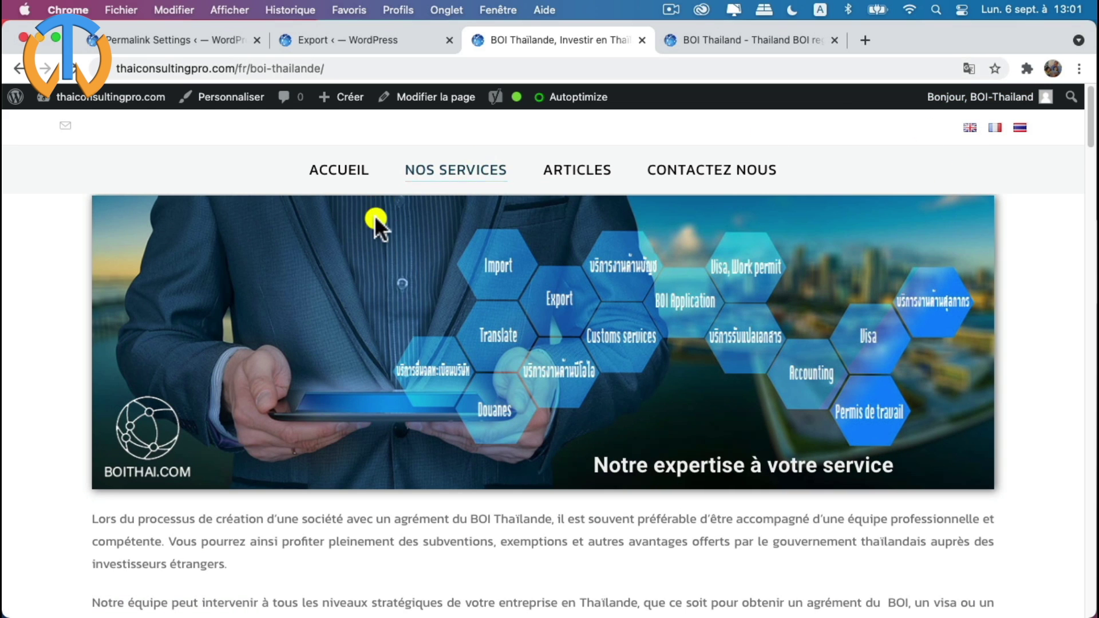
click(745, 39)
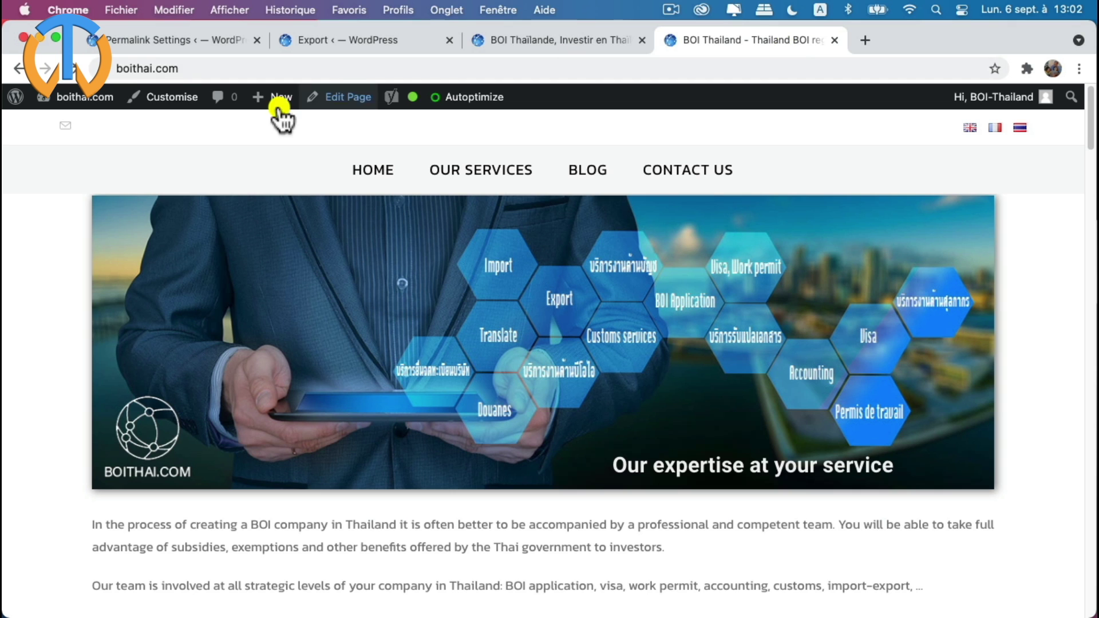
click(551, 39)
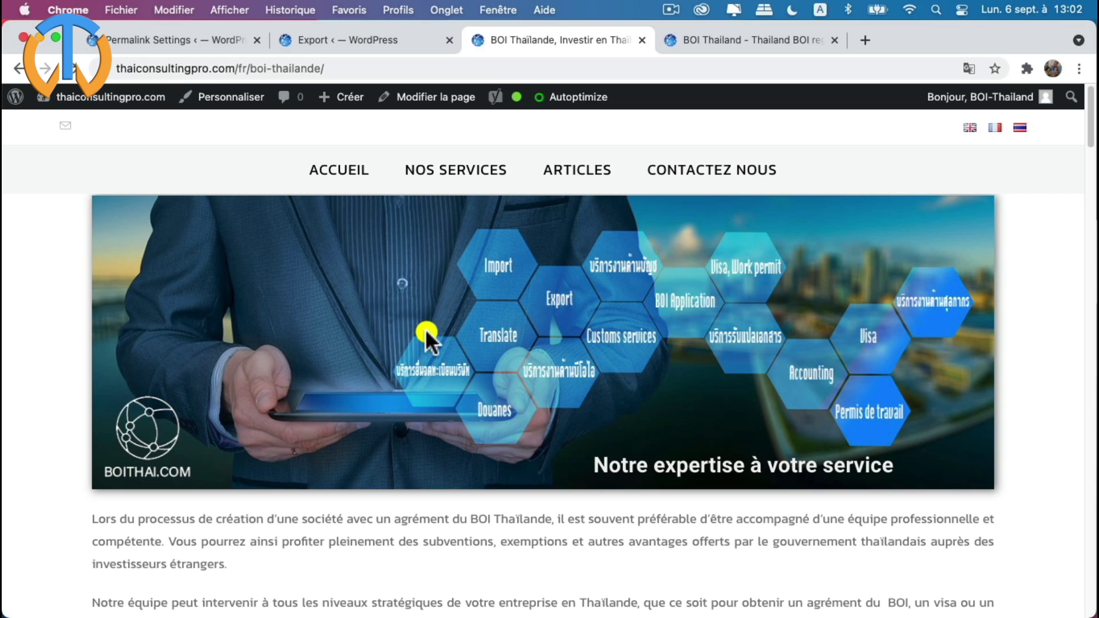
- On thaiconsultingpro.com, open the article "Investir en Thaïlande, quelles mesures pour 2019 ?" from the French Articles page
click(579, 172)
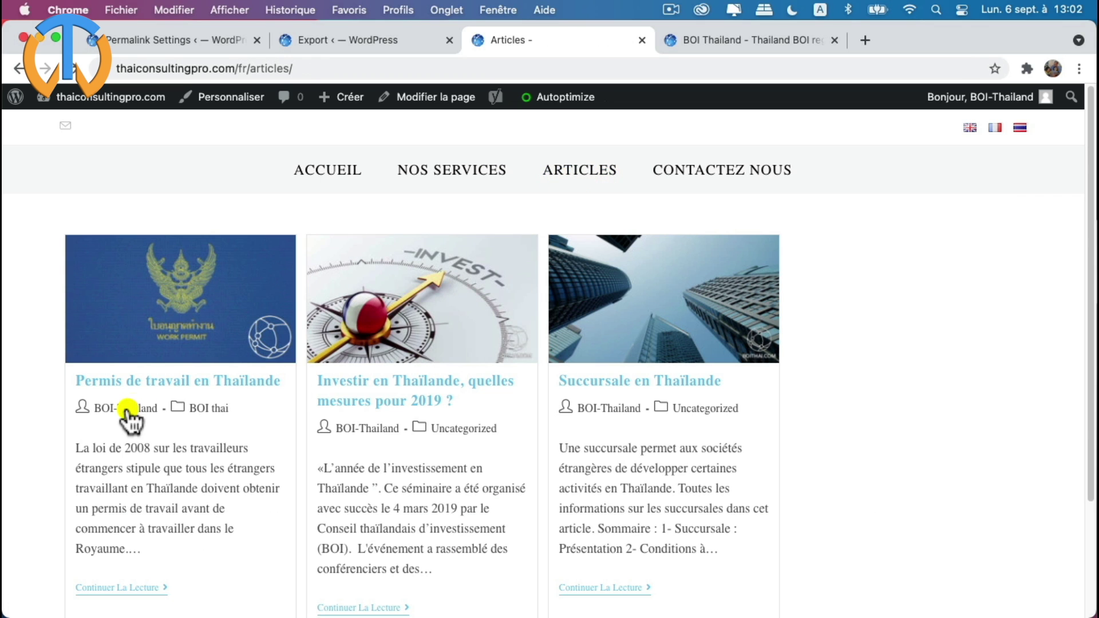
click(418, 393)
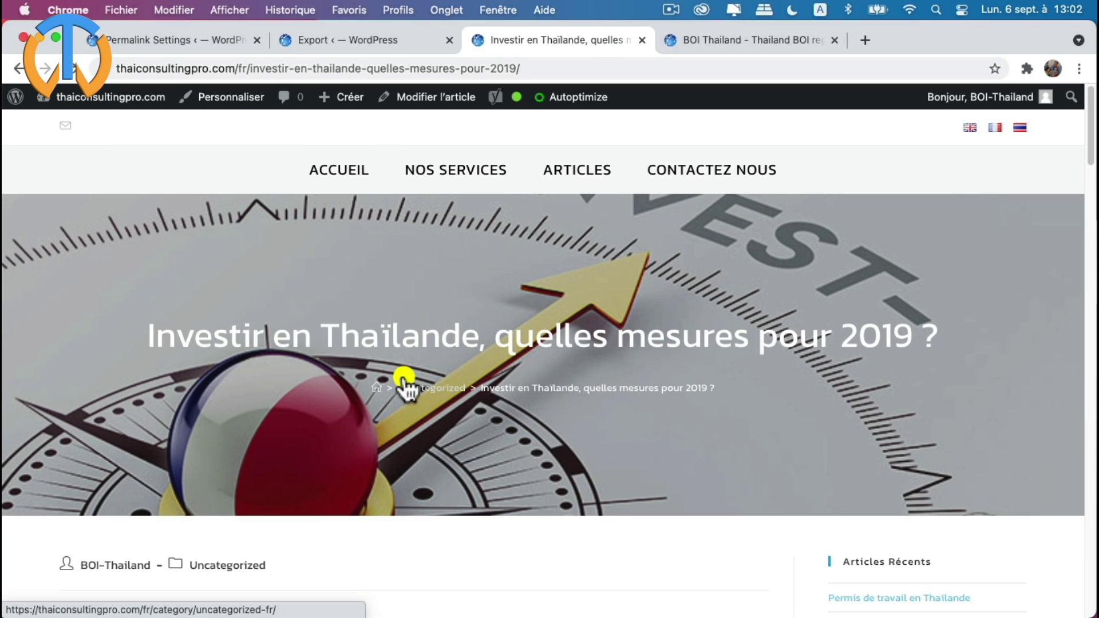
mouse_move(137, 83)
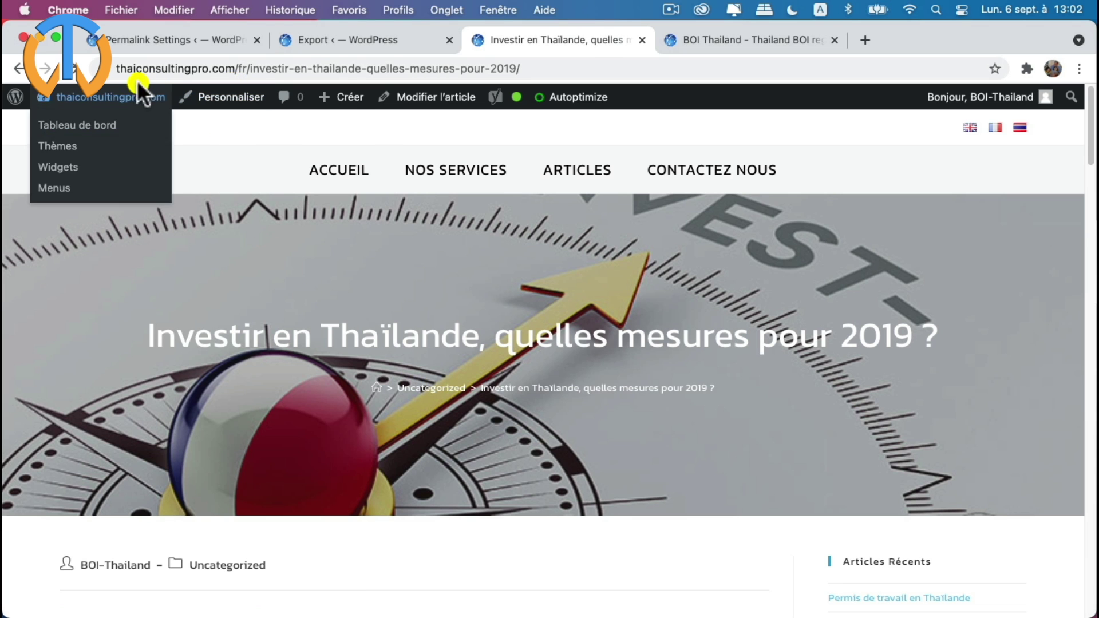
- Open the same 2019 investment article on the French version of boithai.com and compare it with the thaiconsultingpro.com copy
click(738, 40)
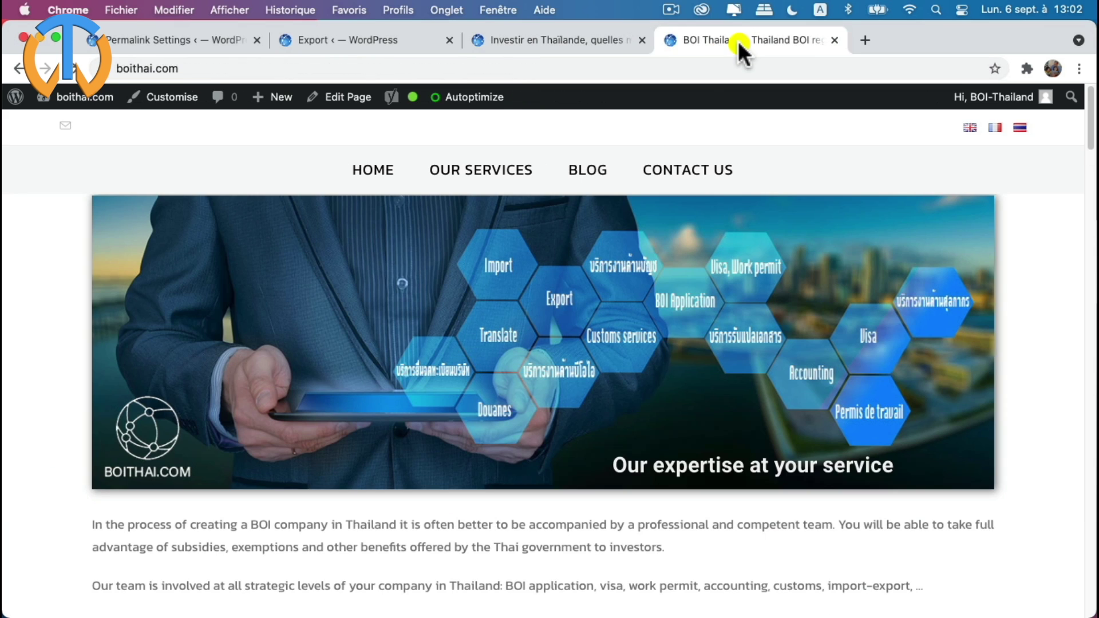
click(994, 127)
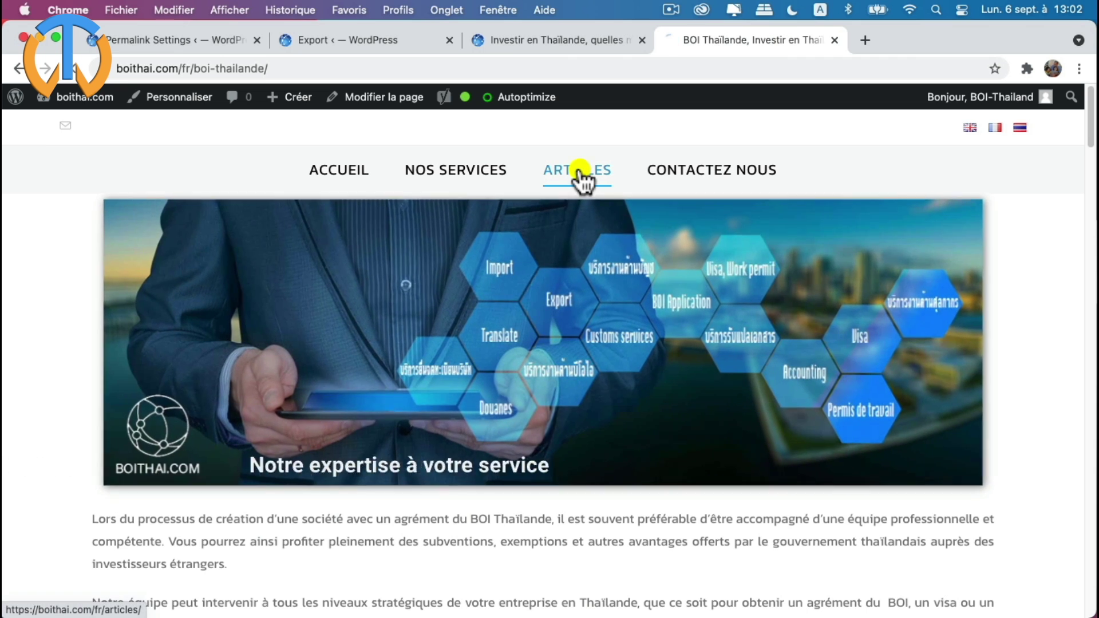
click(579, 173)
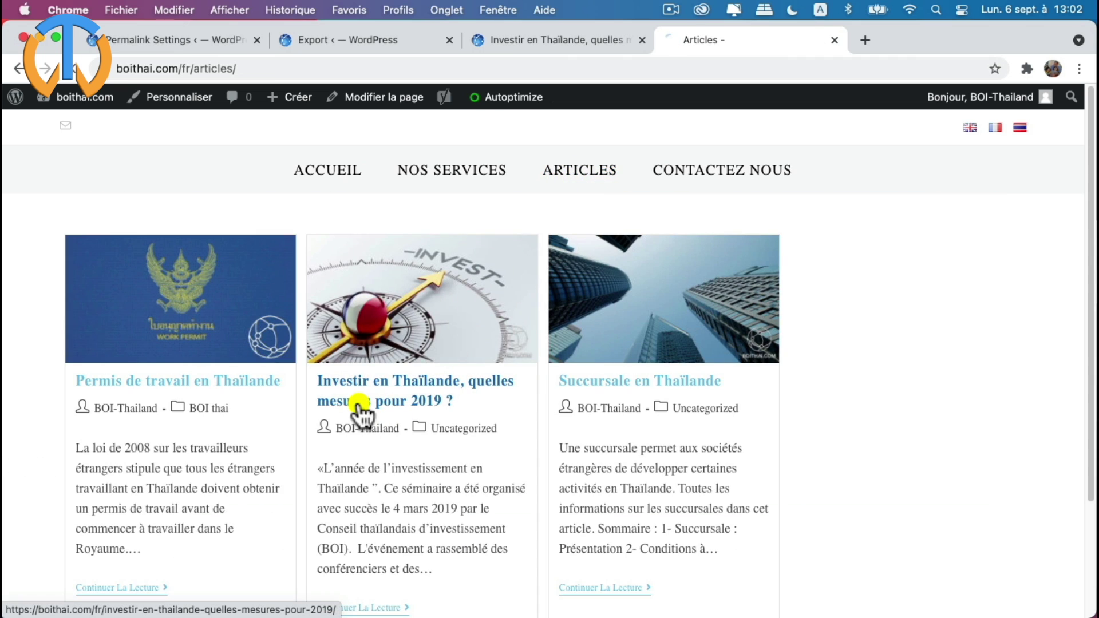
click(359, 404)
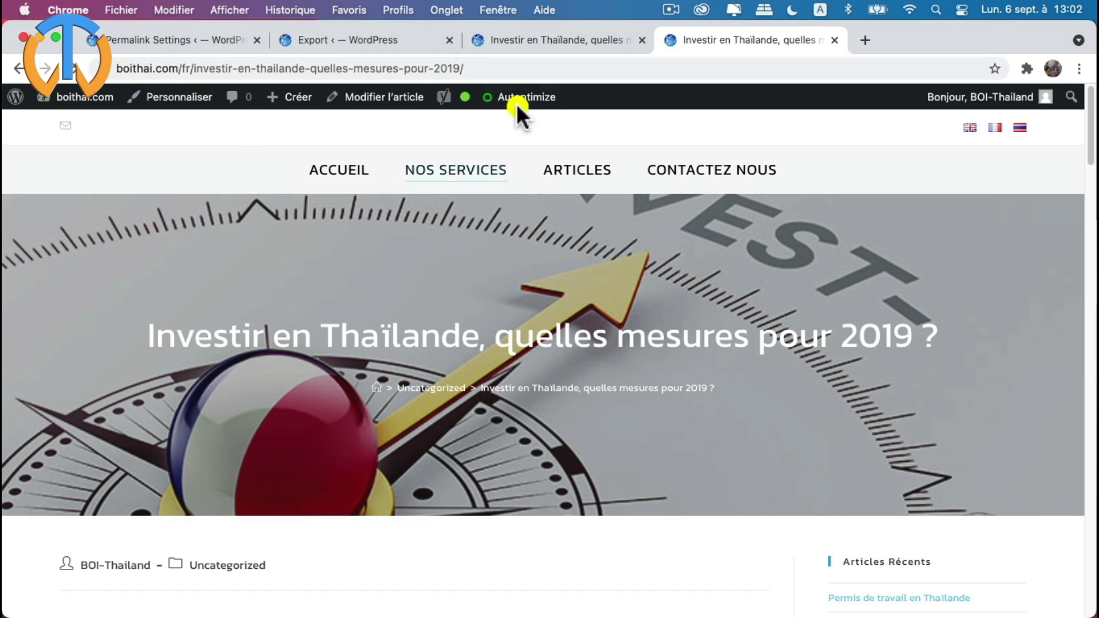
click(565, 39)
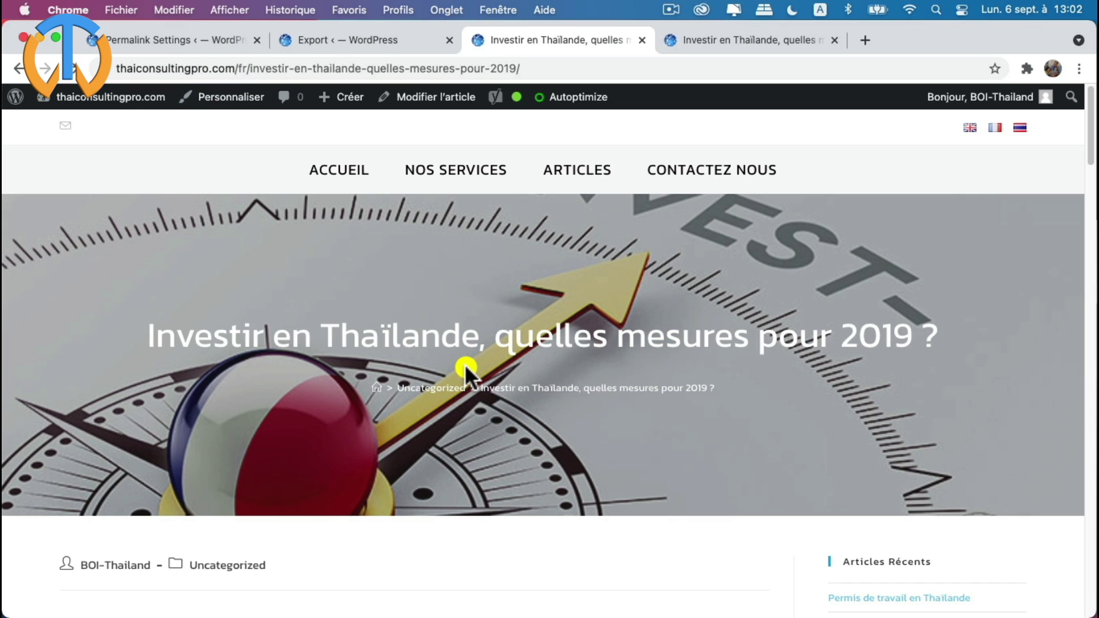
- Open the installed plugins of thaiconsultingpro.com and update All-in-One WP Migration to version 7.47
click(133, 38)
mouse_move(55, 381)
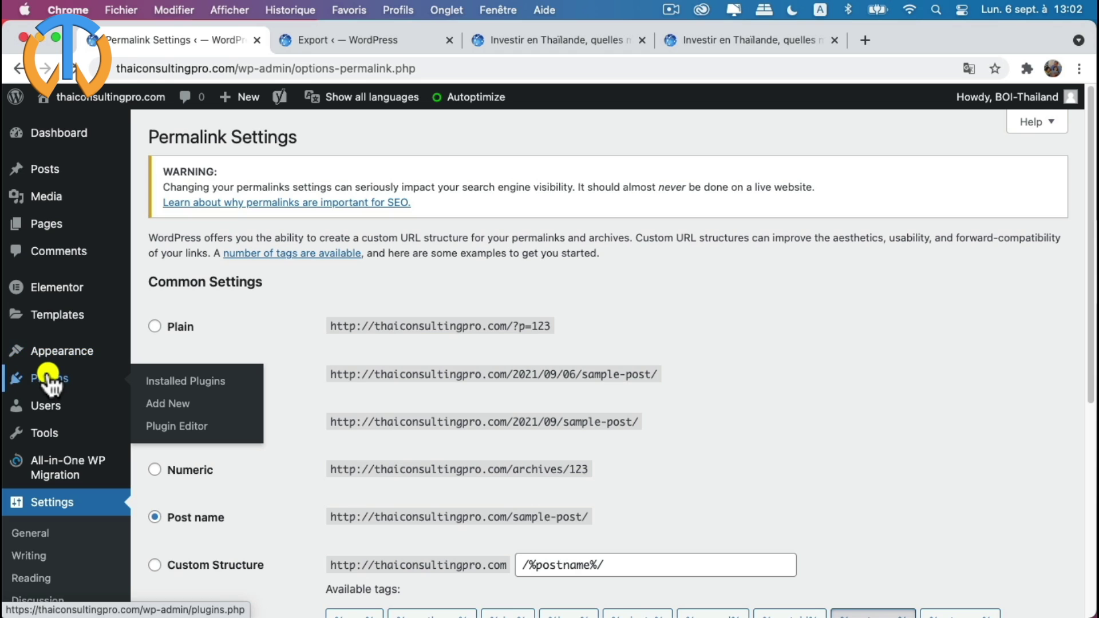
click(184, 383)
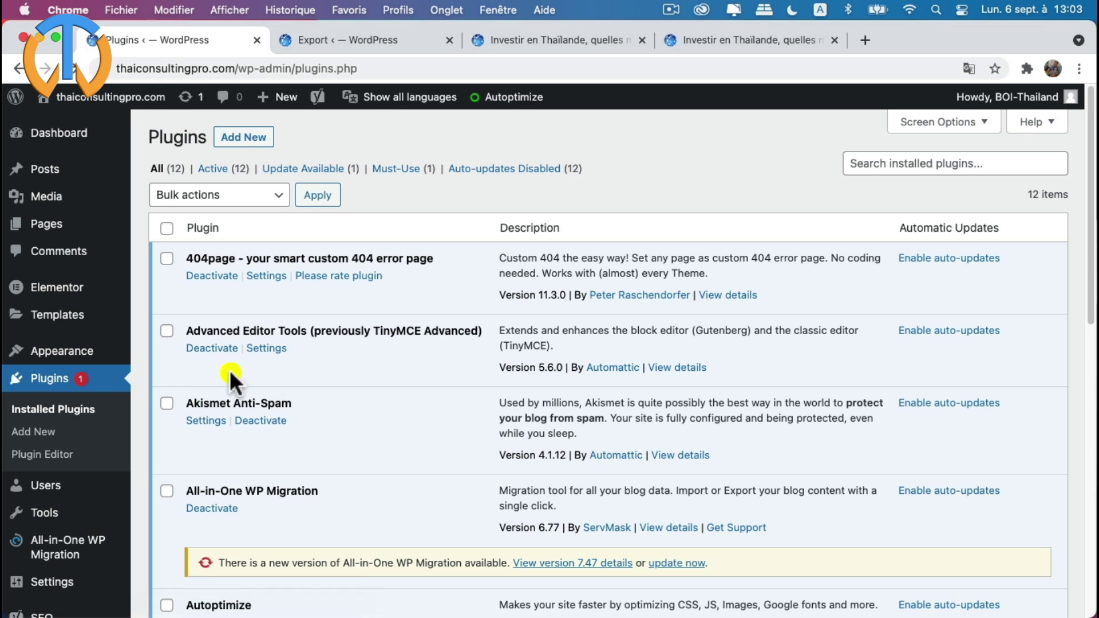
scroll(289, 372, down, 3)
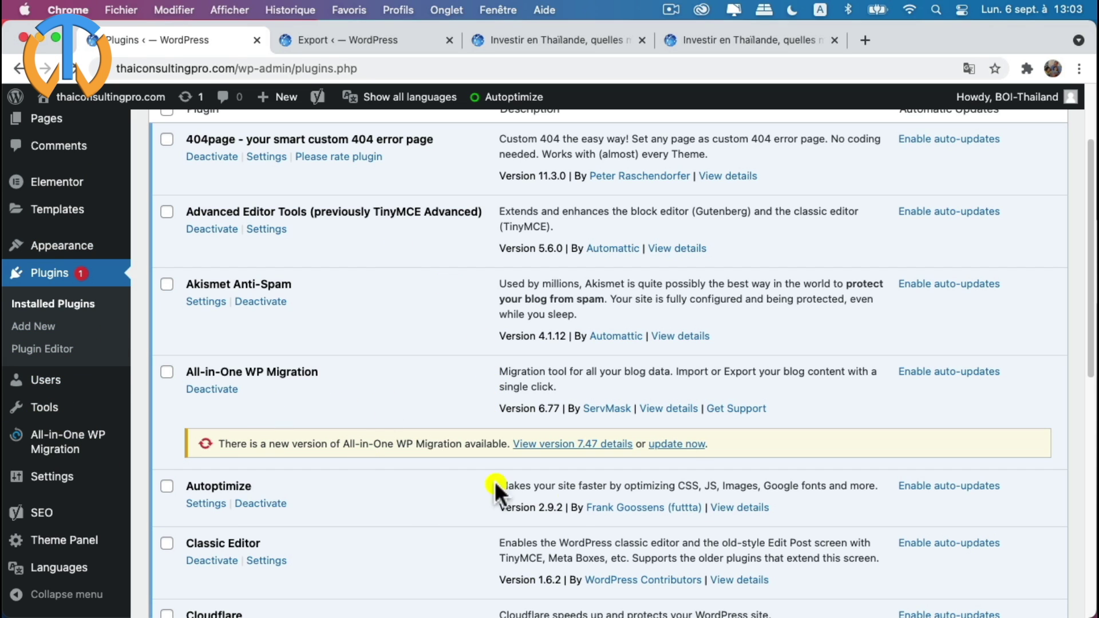
click(678, 445)
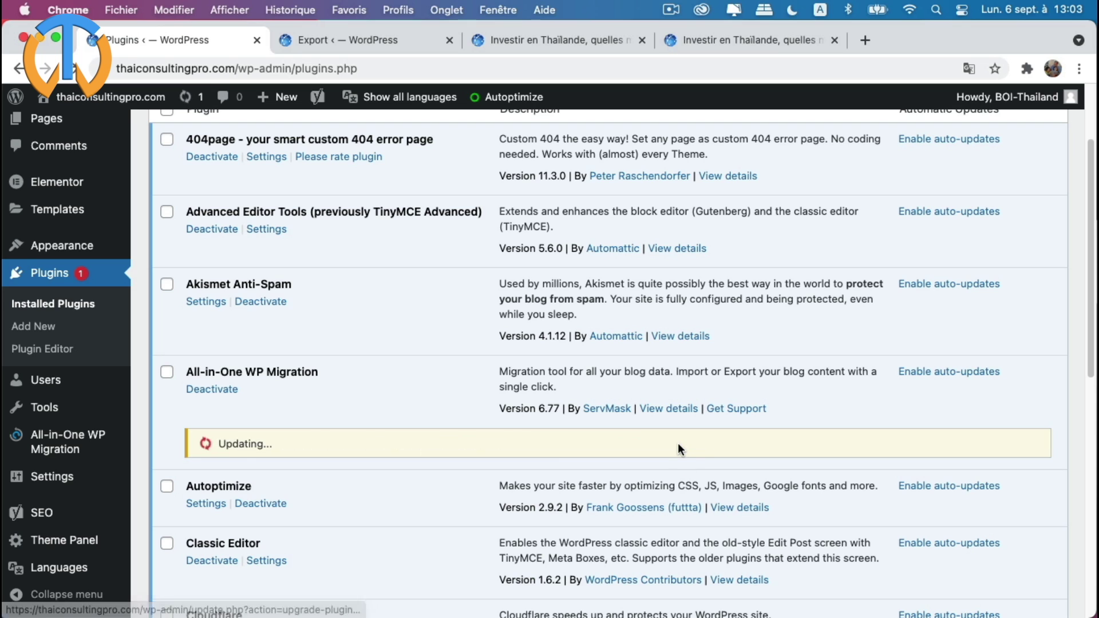